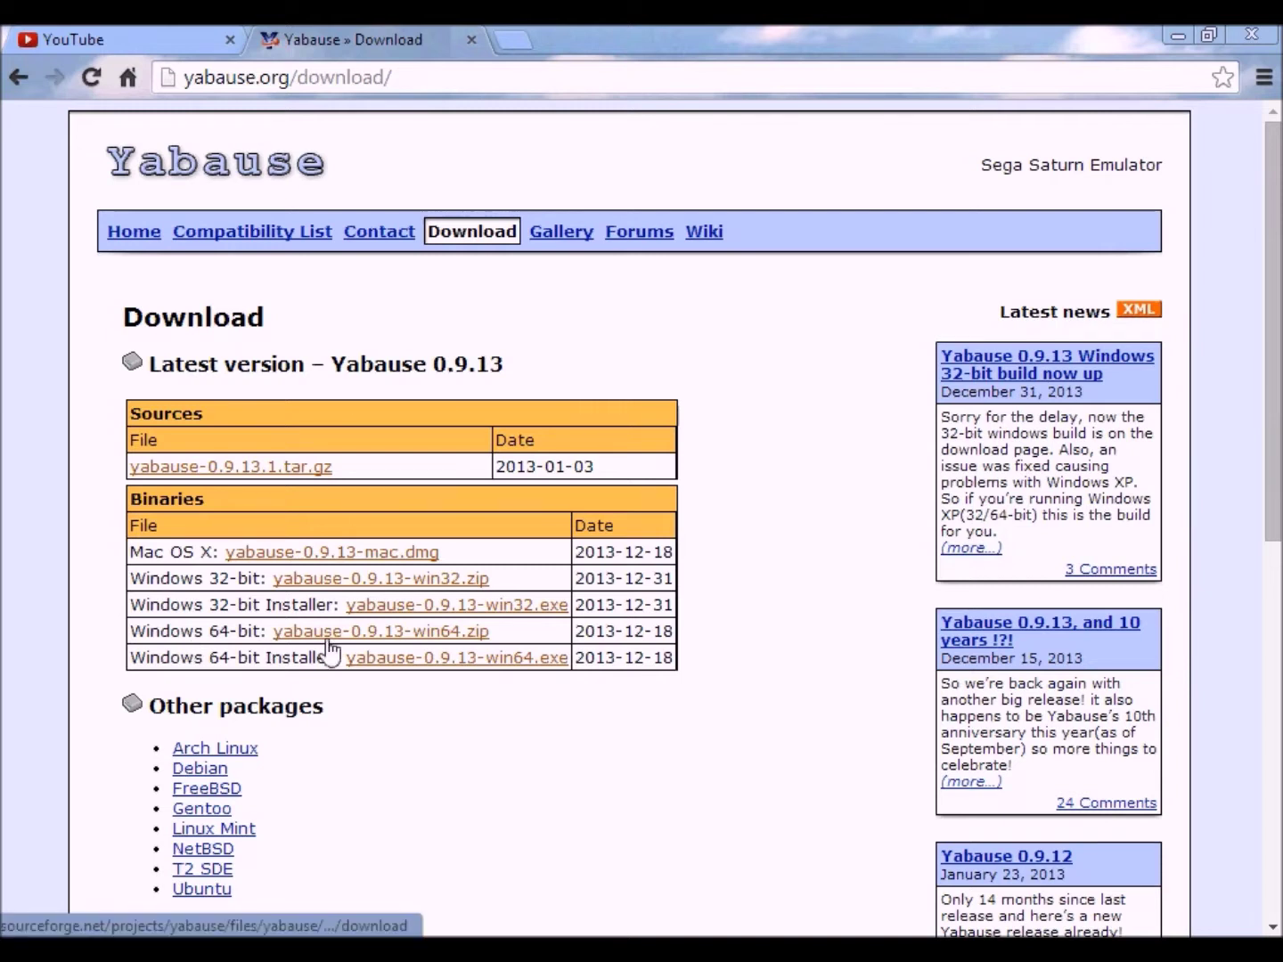
Download the Windows 64-bit archive yabause-0.9.13-win64.zip and show it in its download folder.
click(328, 633)
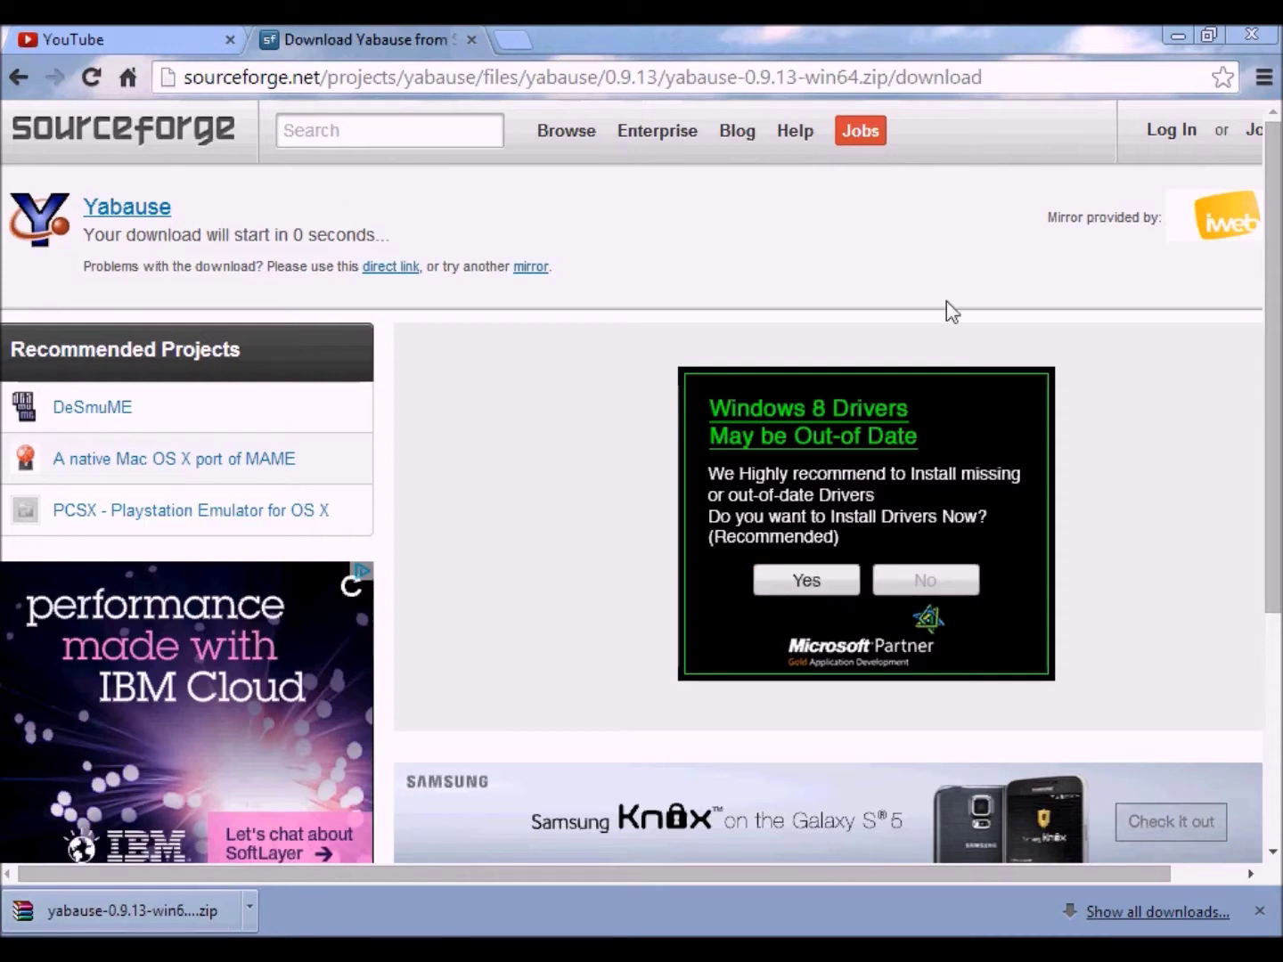
right_click(94, 910)
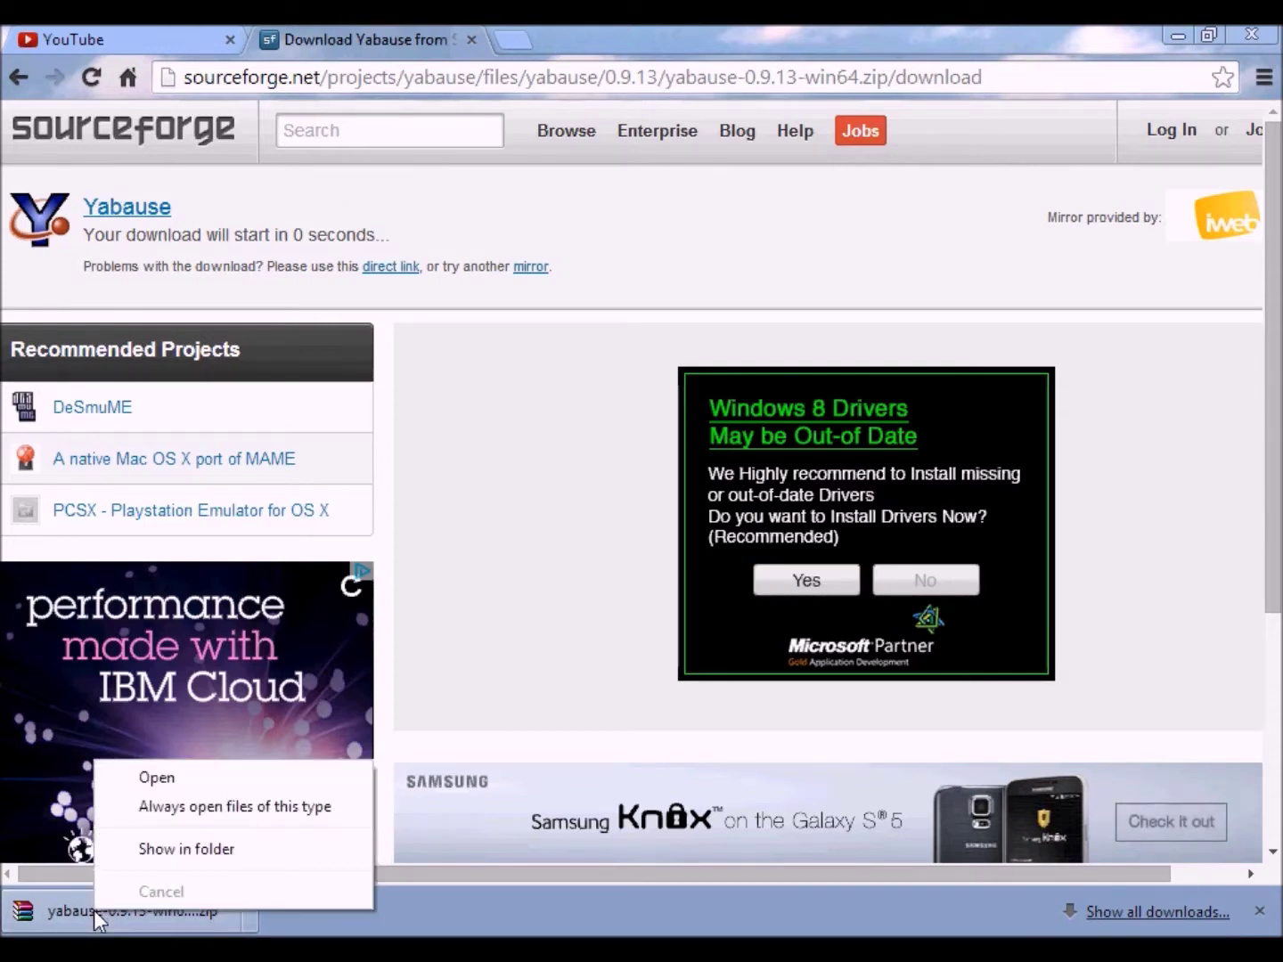
click(222, 852)
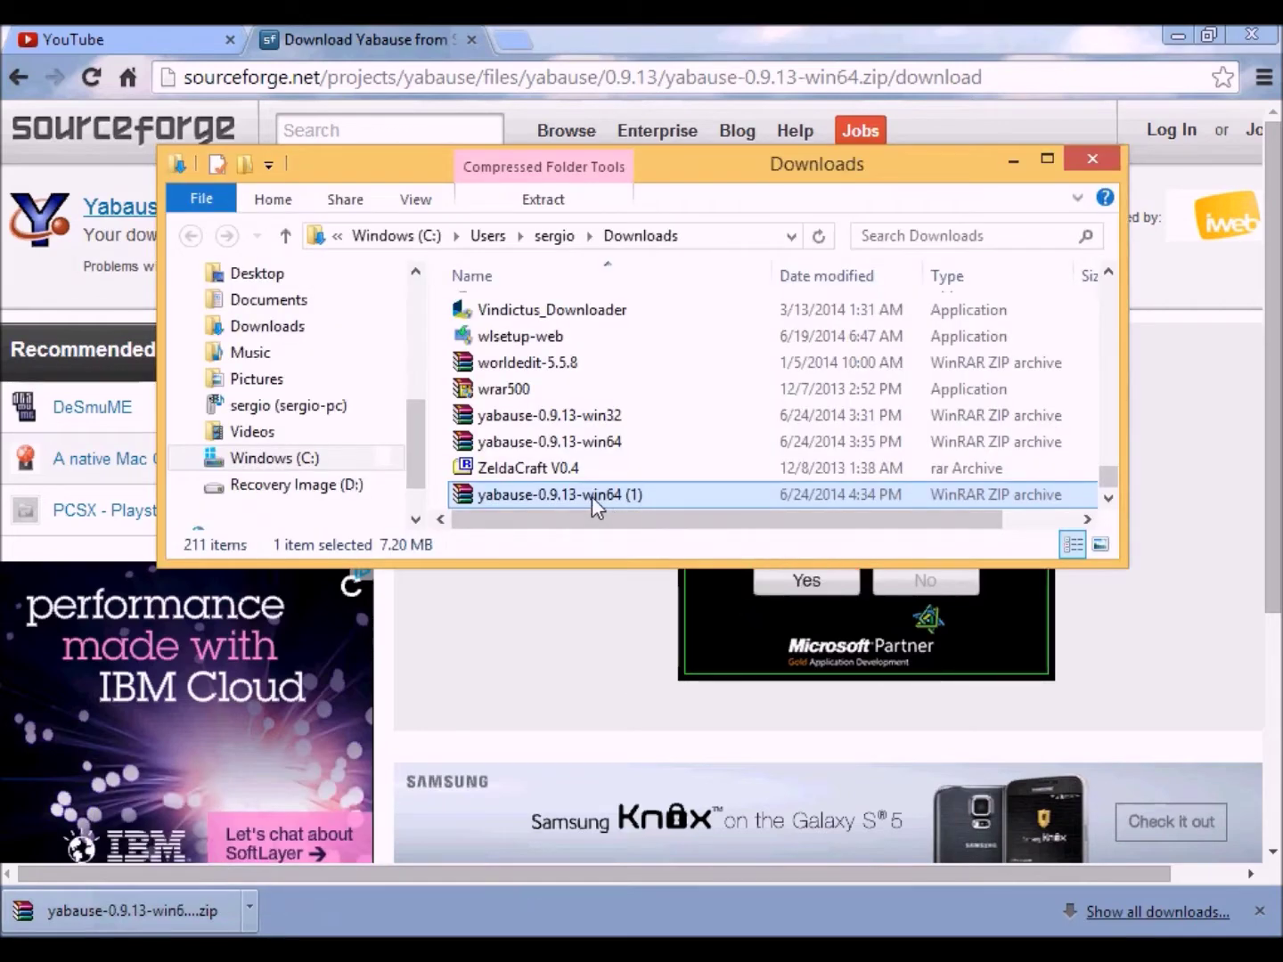
right_click(591, 497)
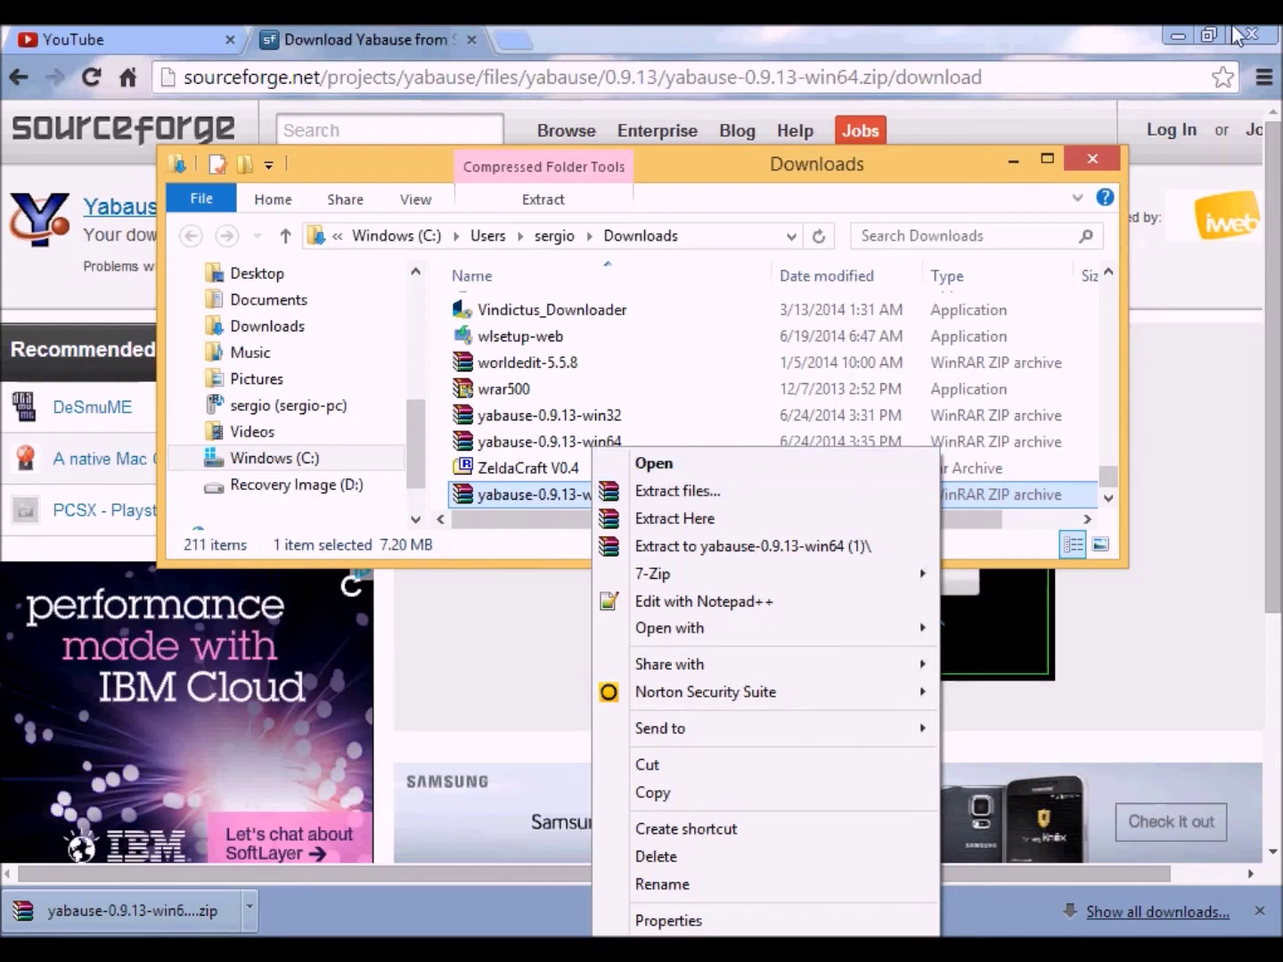
Minimize the browser and create a new desktop folder named Saturn 2.
click(1175, 36)
click(1175, 37)
drag(680, 189, 673, 282)
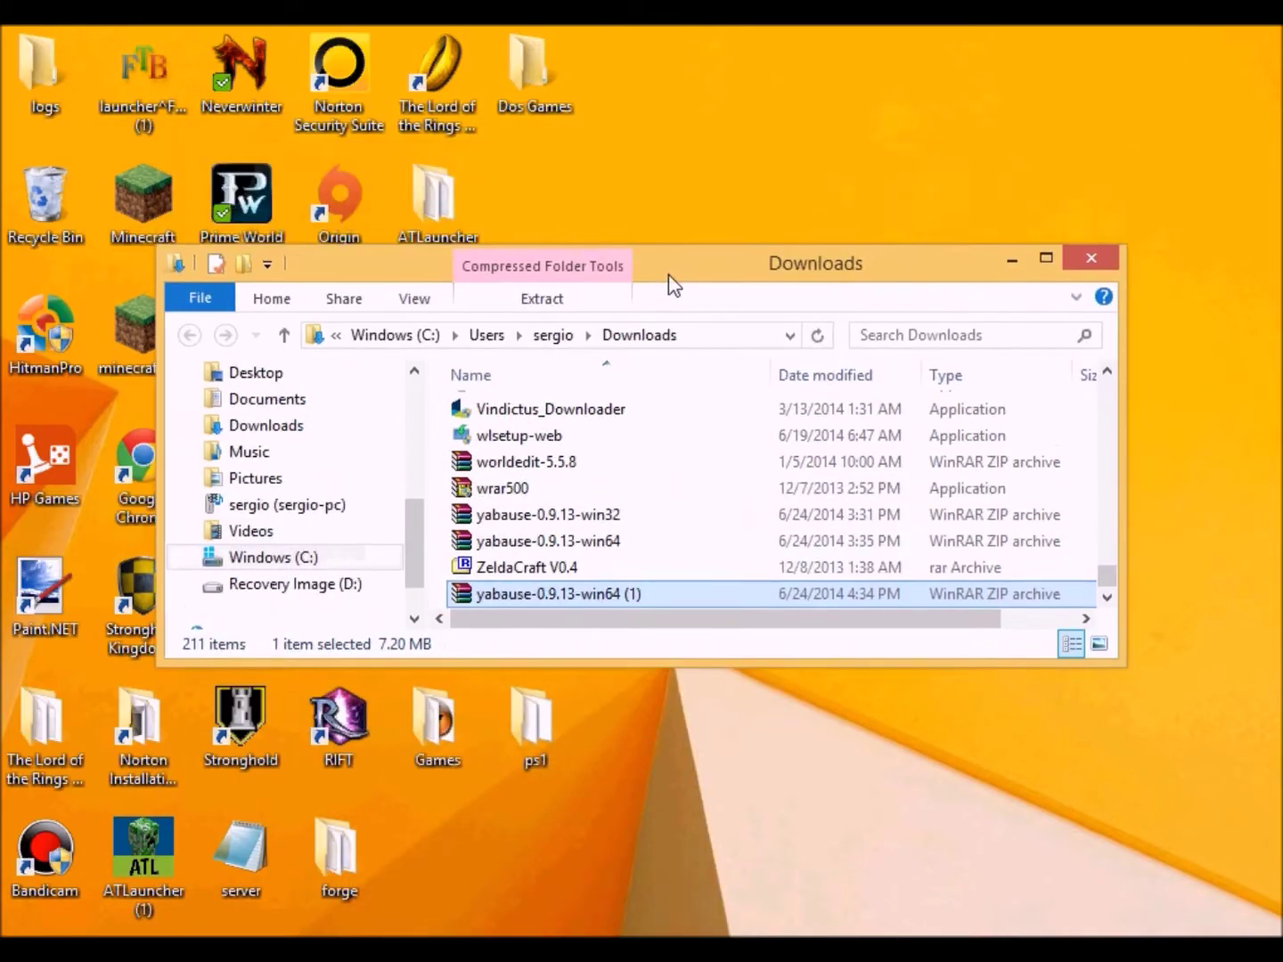
right_click(664, 156)
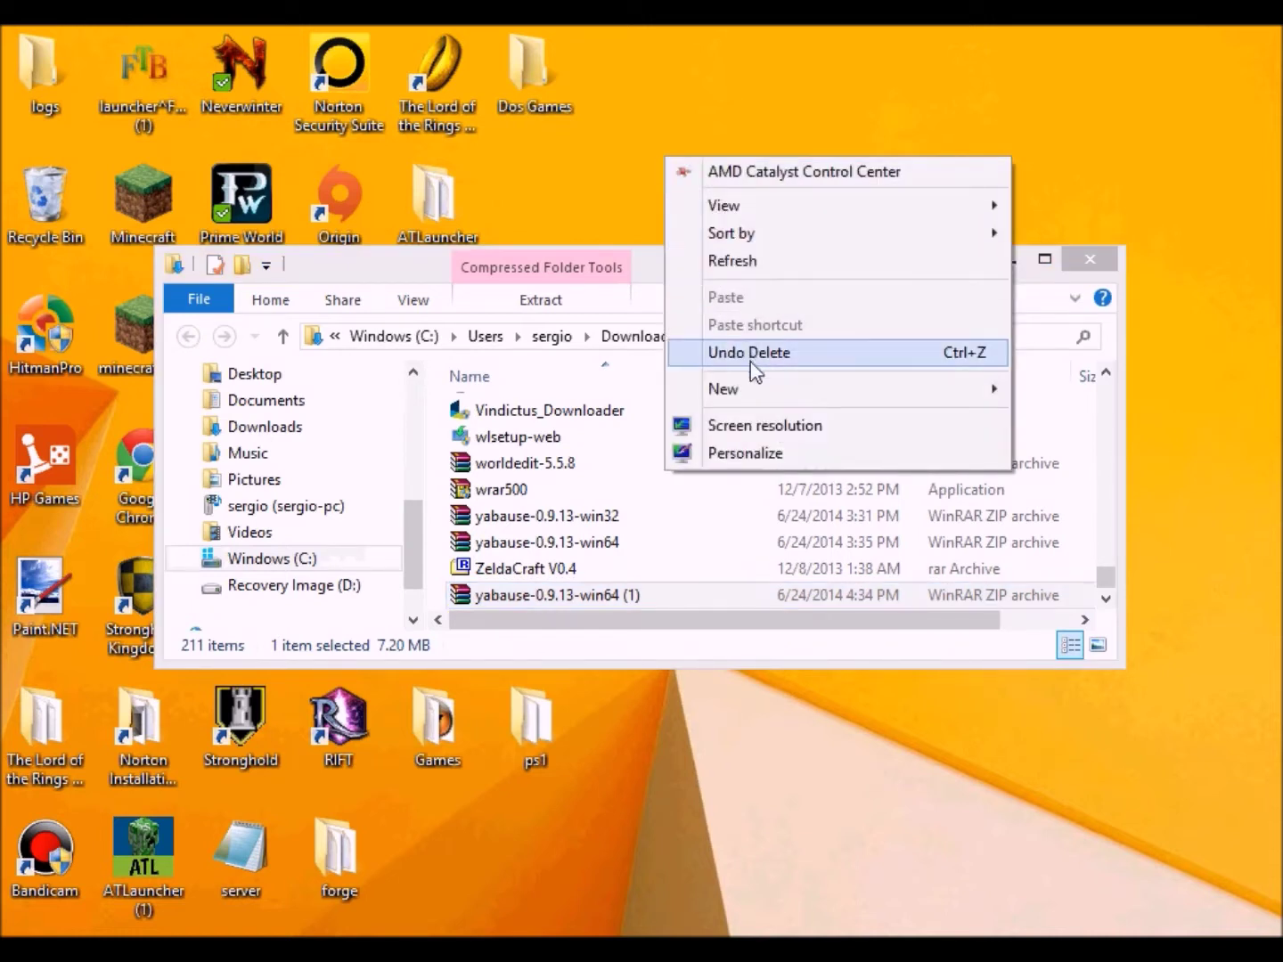
mouse_move(747, 390)
click(1092, 397)
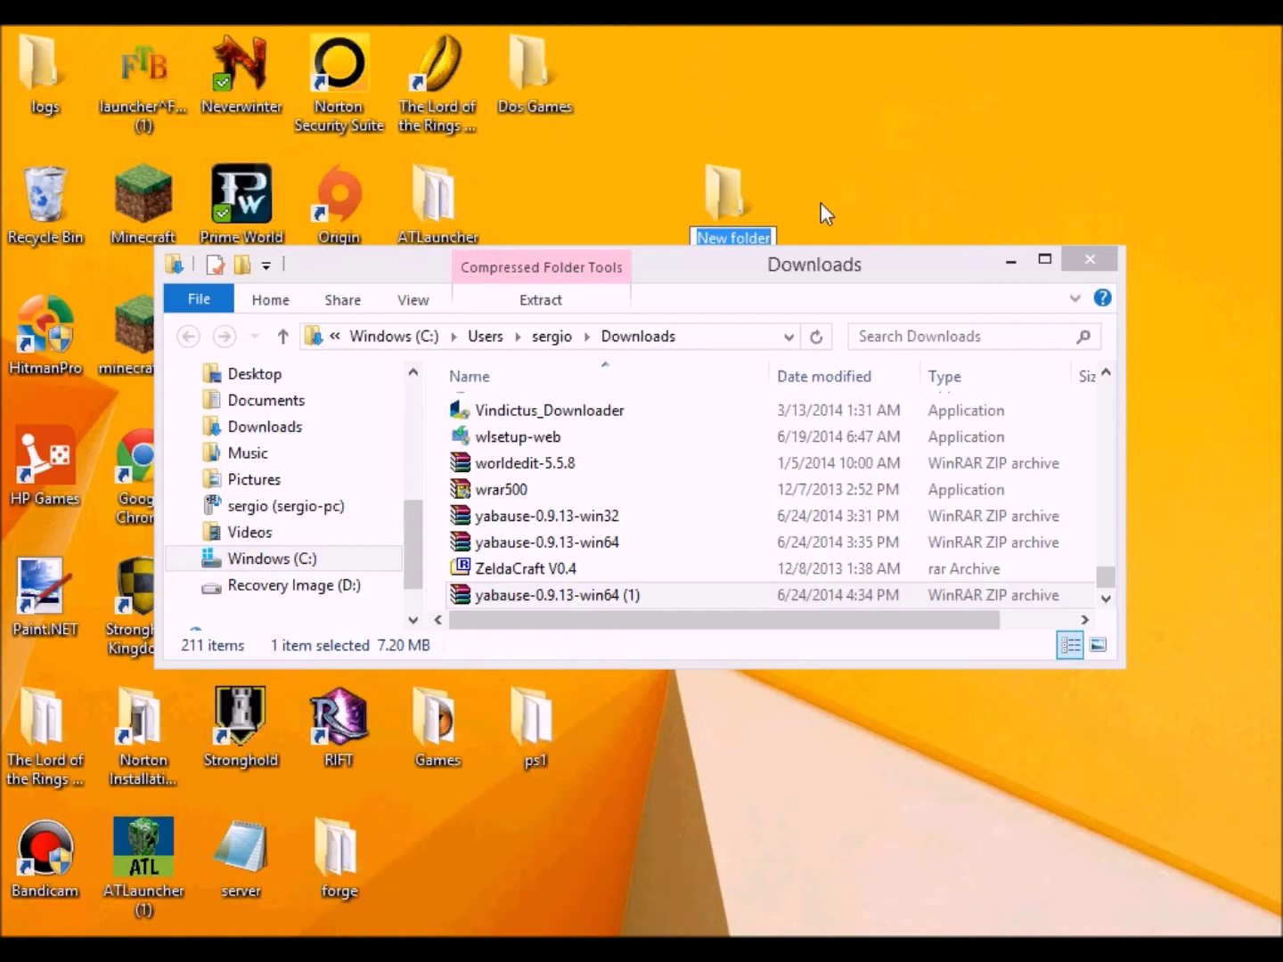
key(BackSpace)
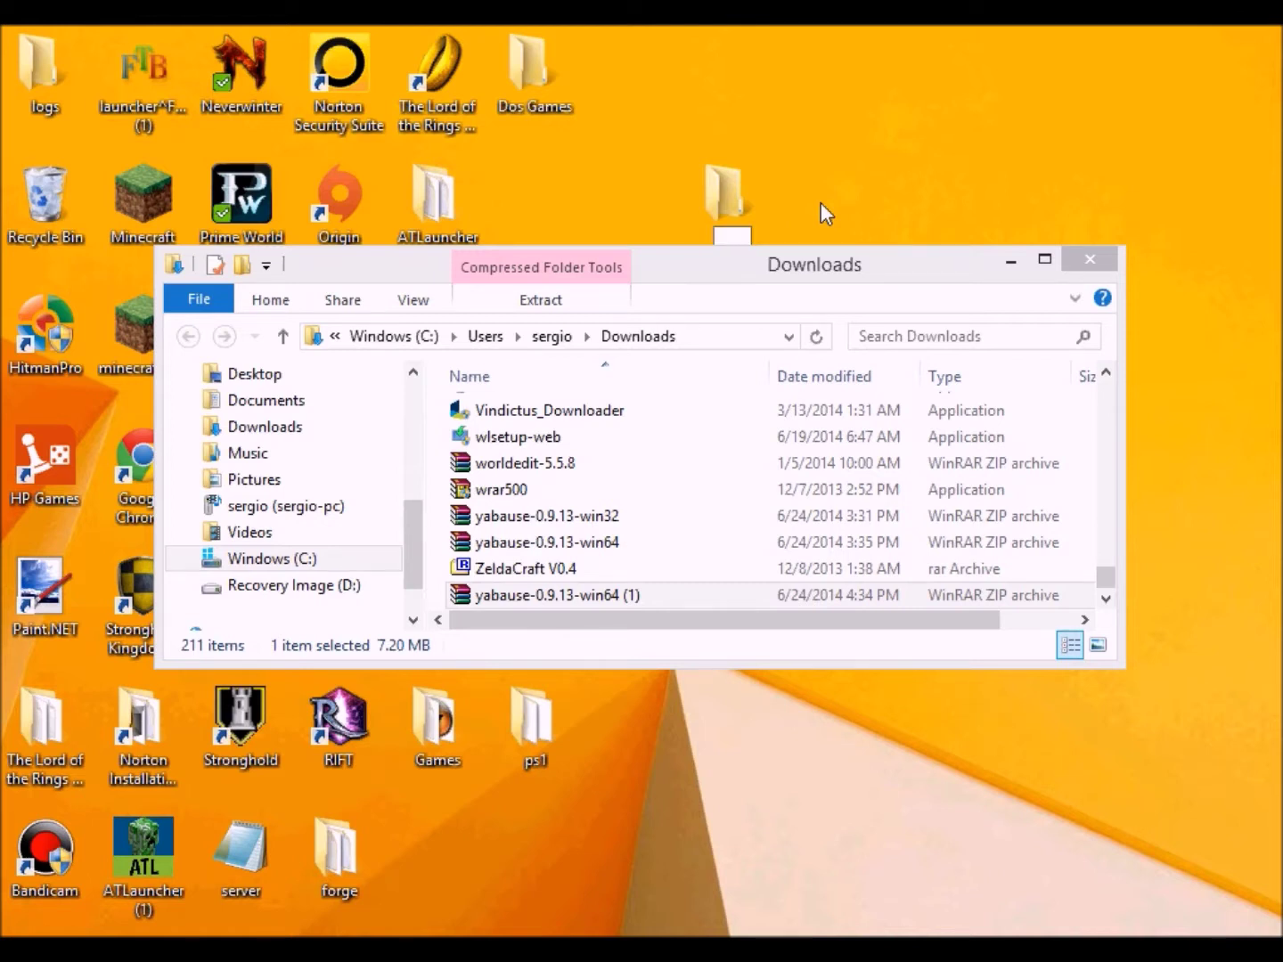
text(Staurn 2)
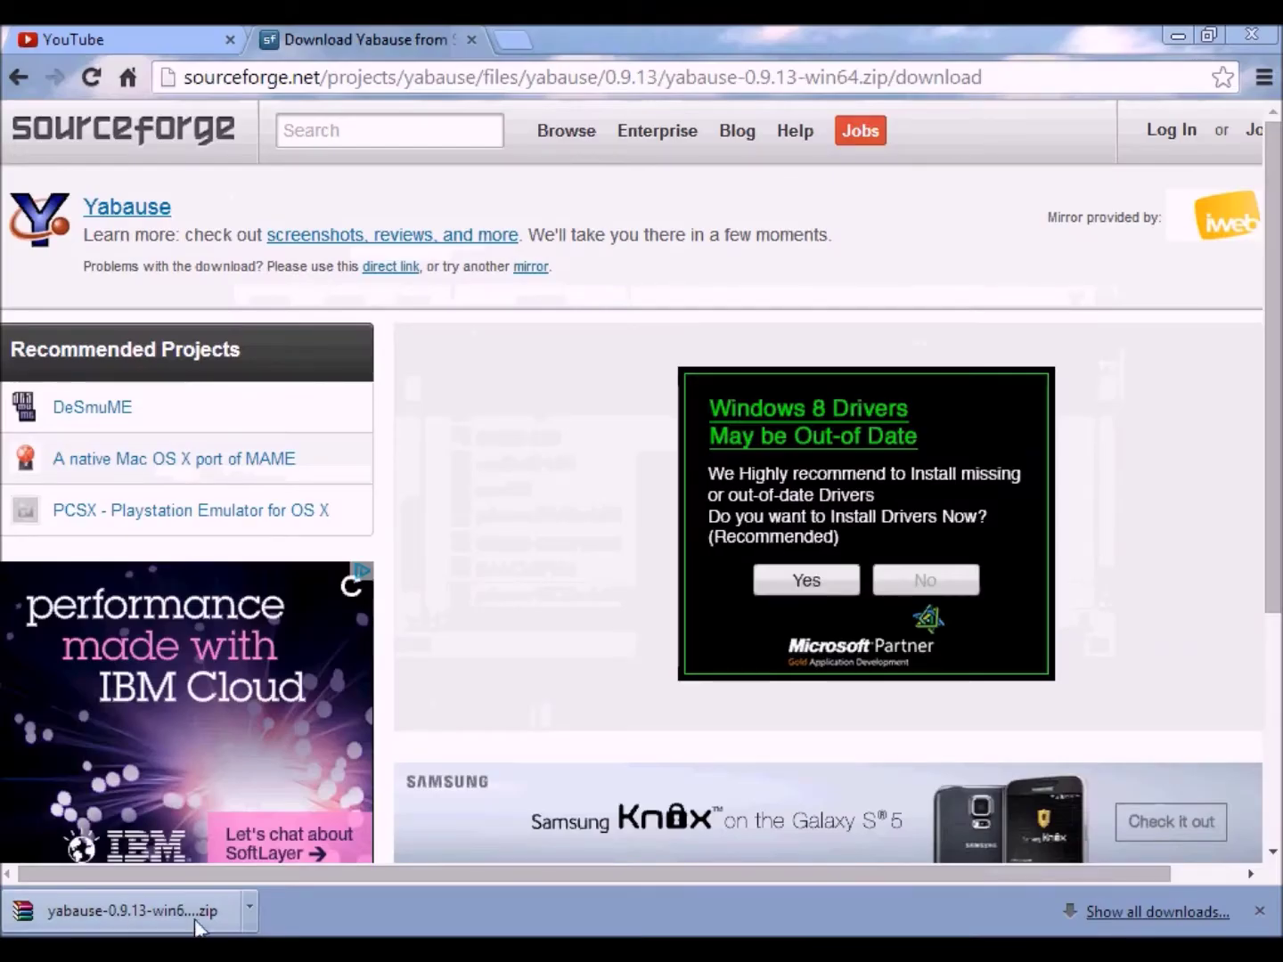
Close the two old yabause-0.9.13-win64 folder windows and bring the Downloads folder to the front.
mouse_move(691, 775)
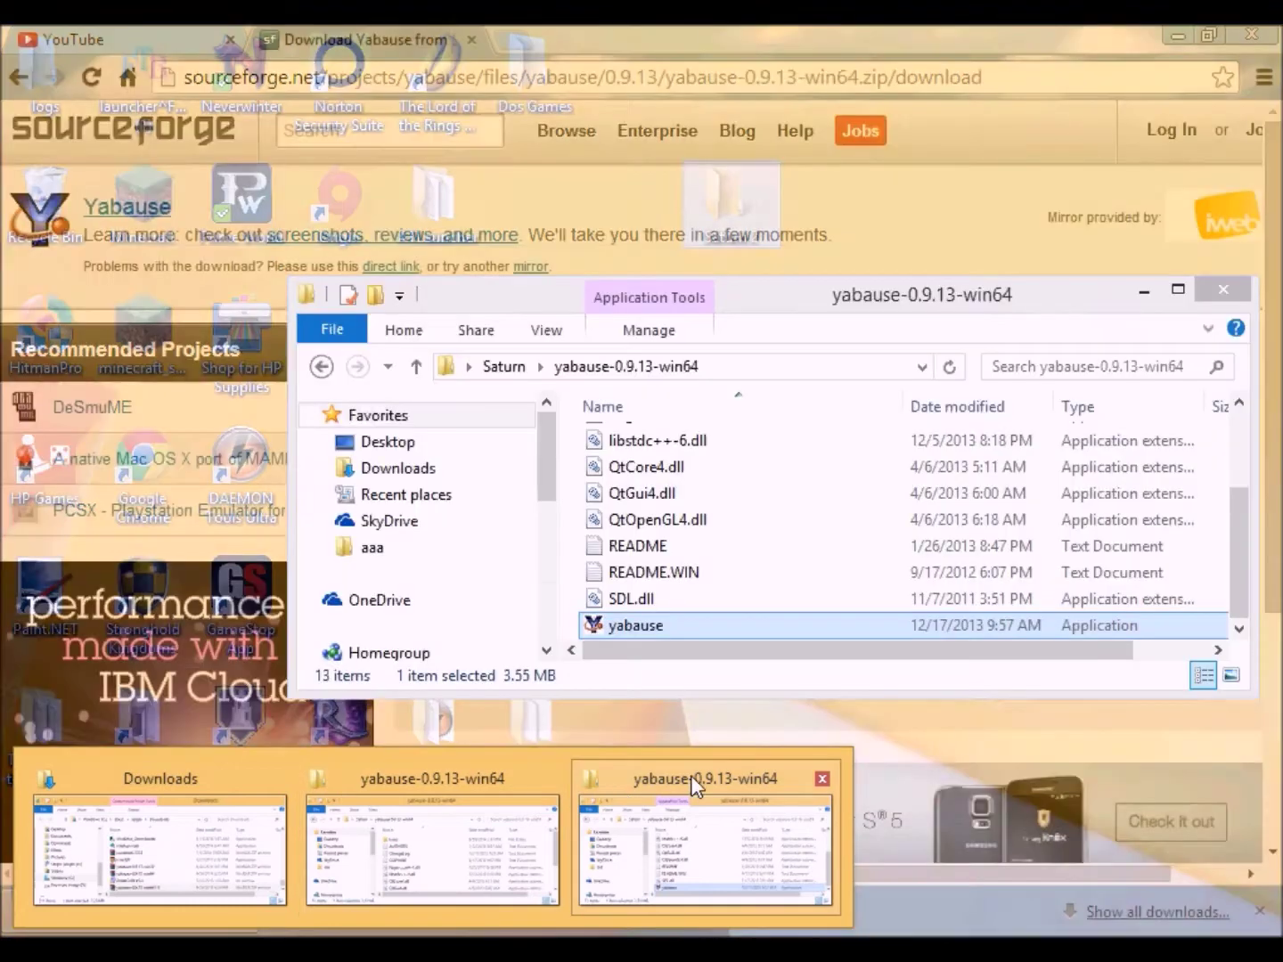
click(690, 774)
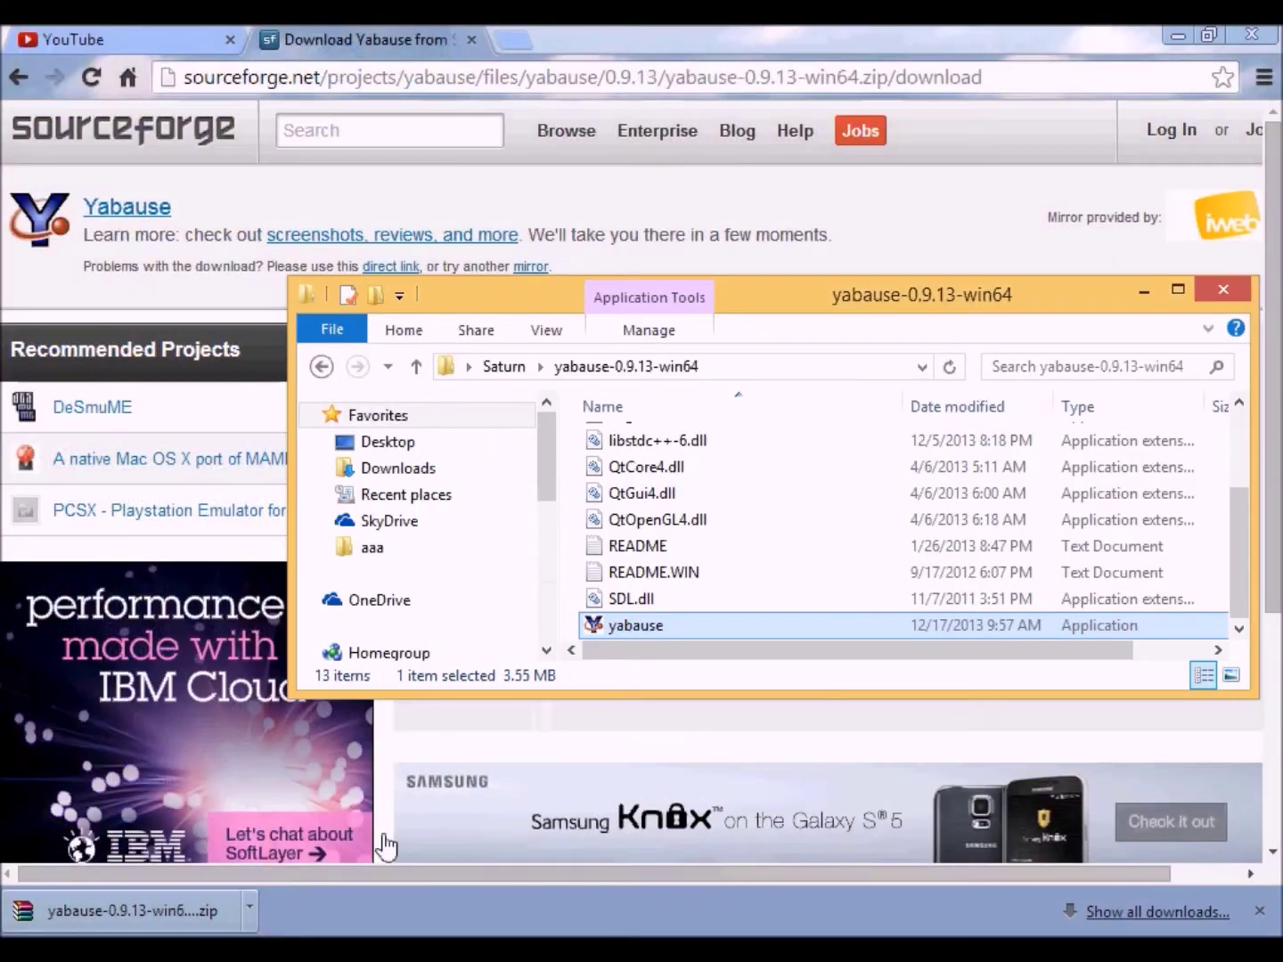
click(1221, 292)
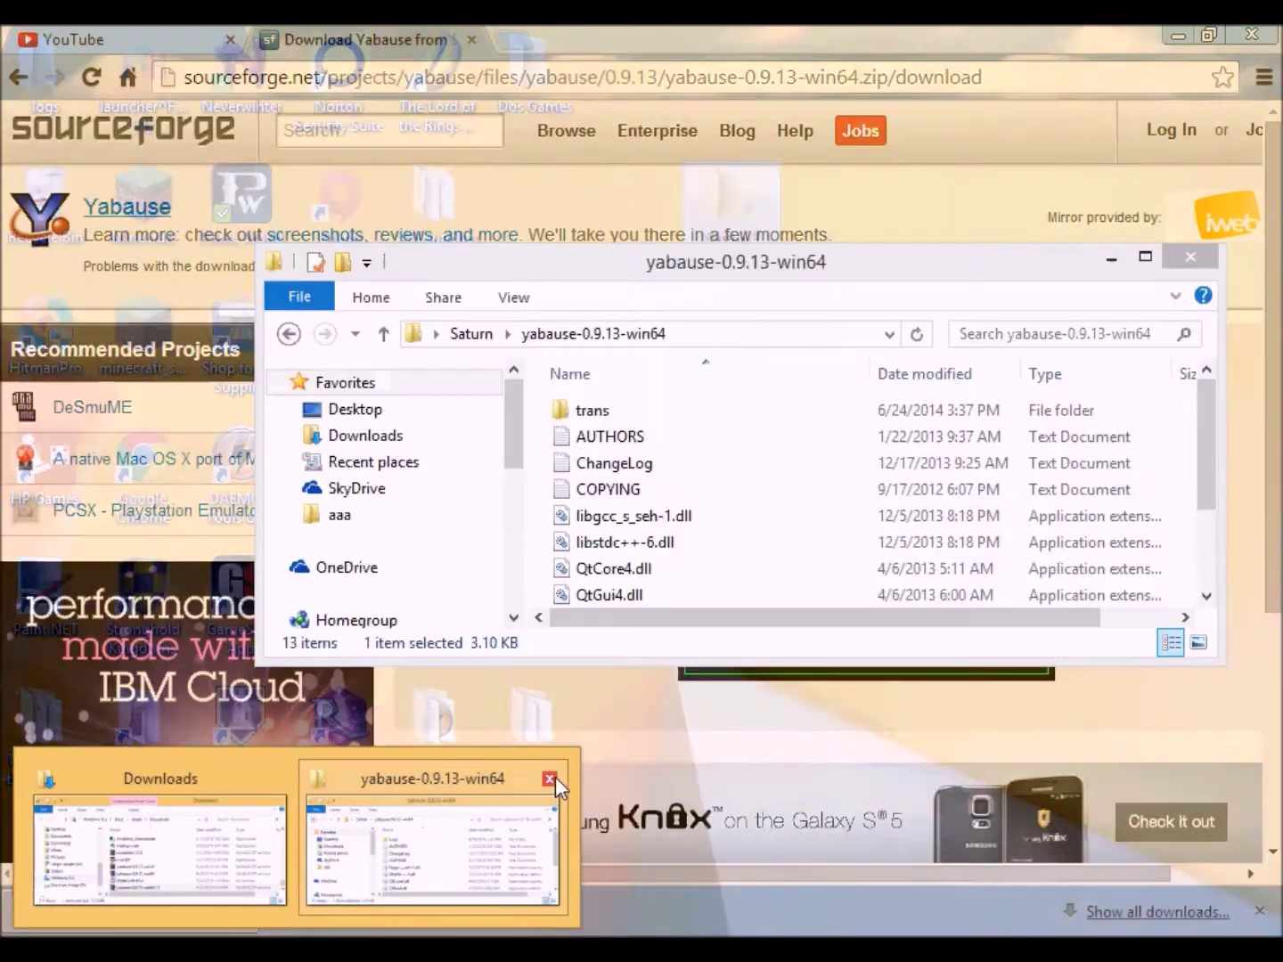
click(549, 779)
click(187, 780)
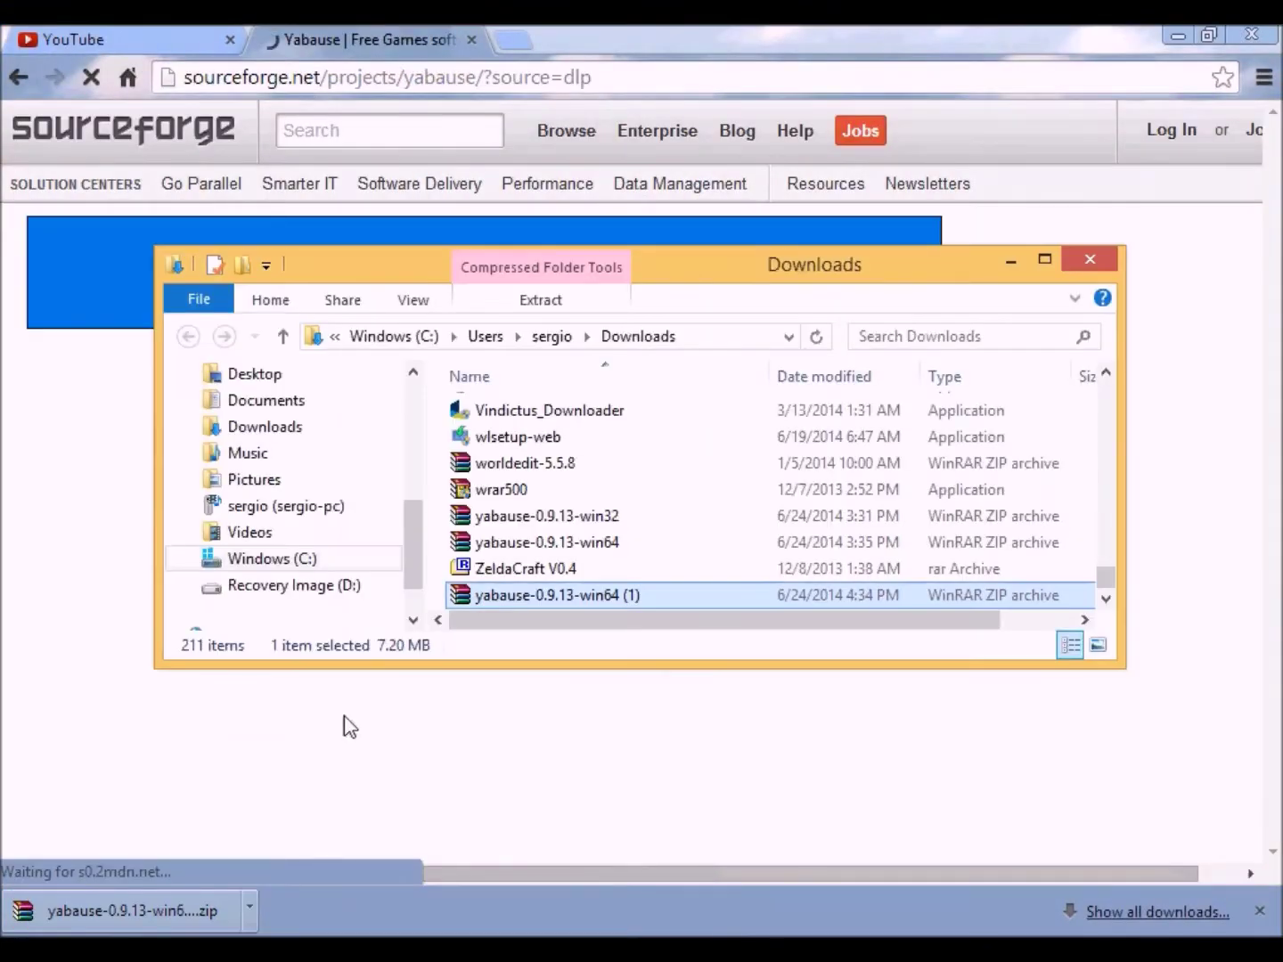
Extract the archive yabause-0.9.13-win64 (1) into the Saturn 2 folder on the desktop.
right_click(630, 597)
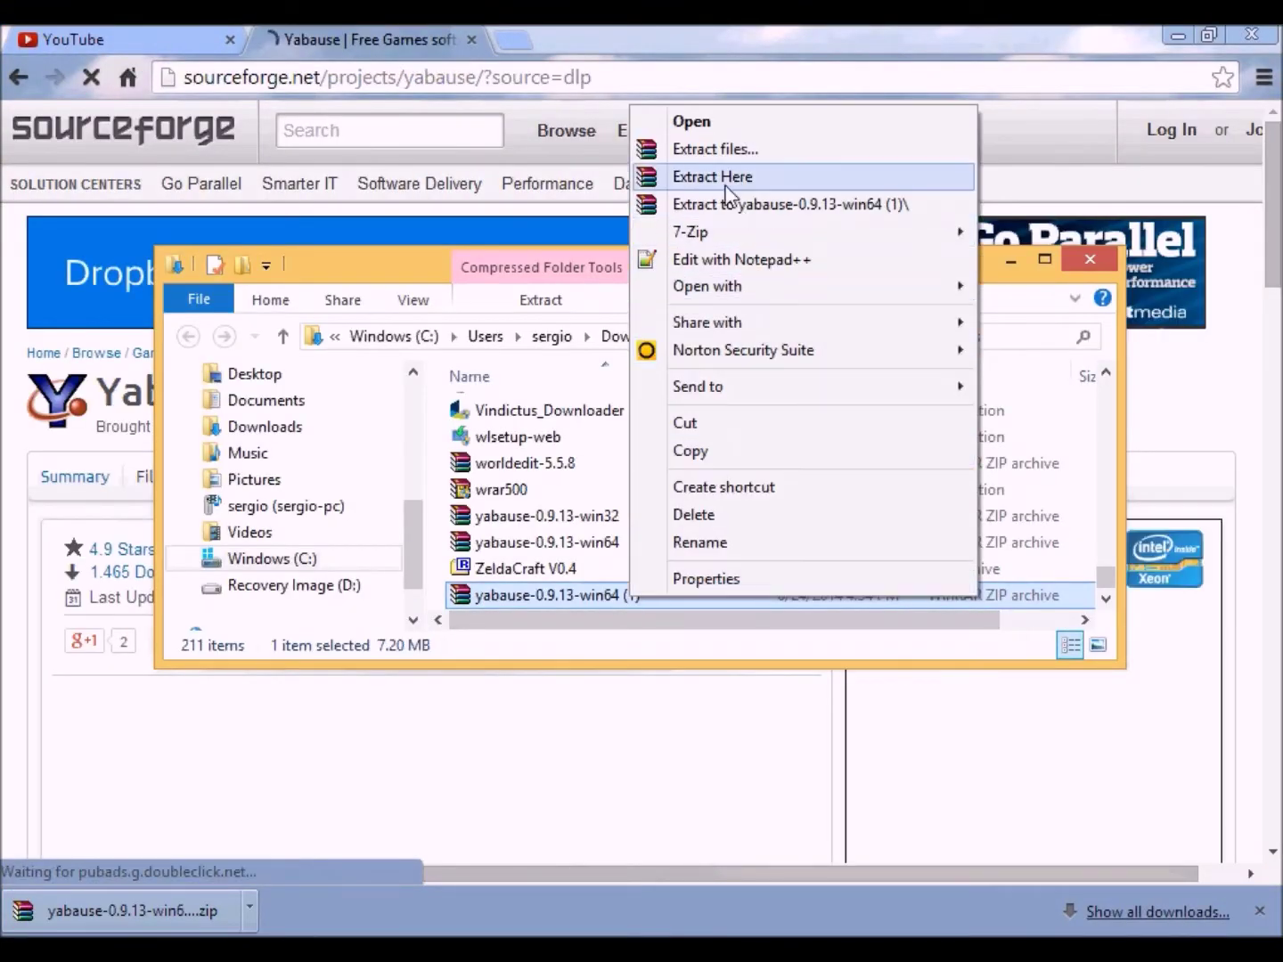
click(711, 150)
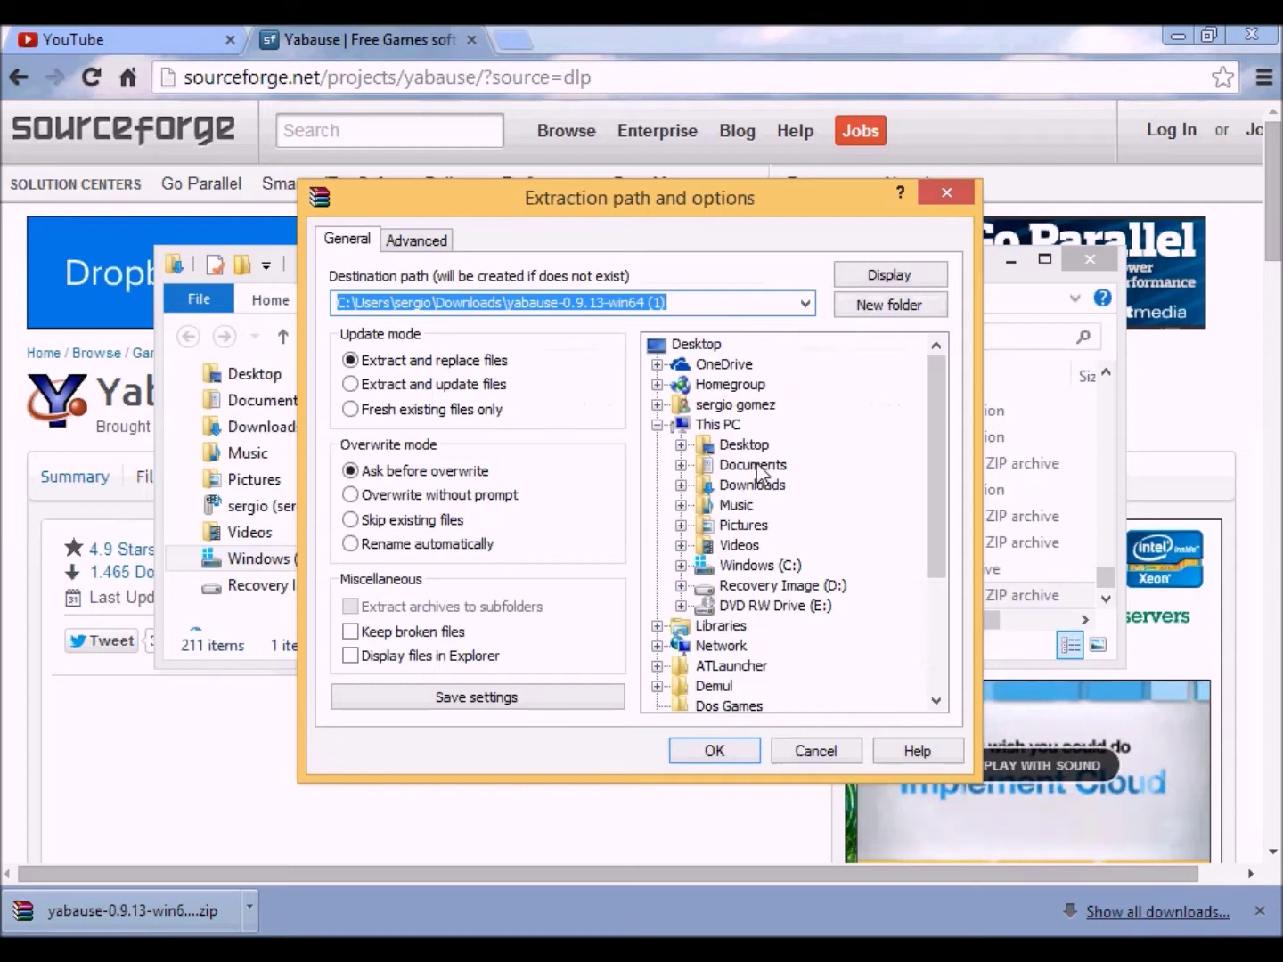
click(752, 485)
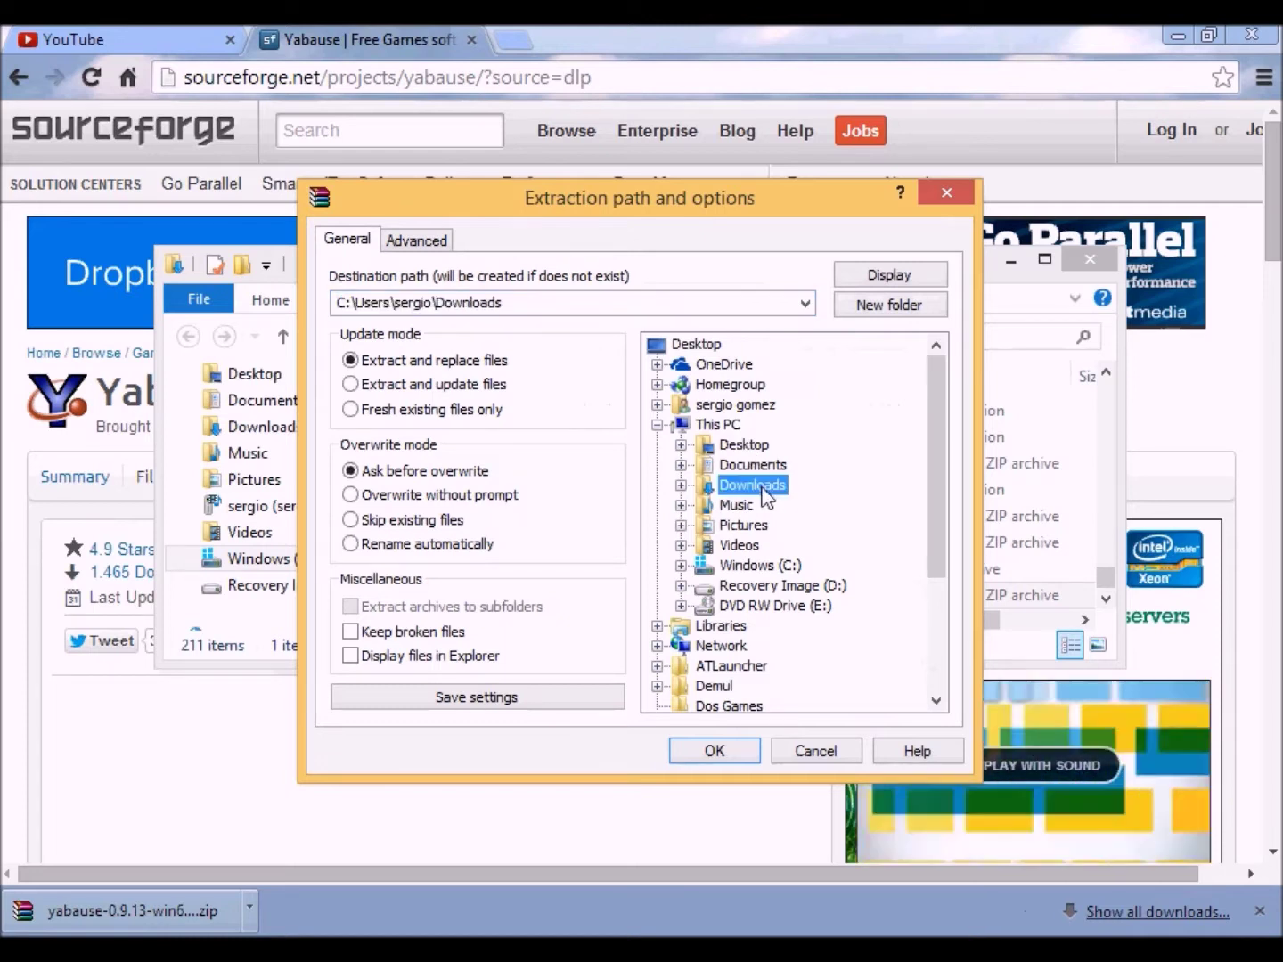
click(681, 445)
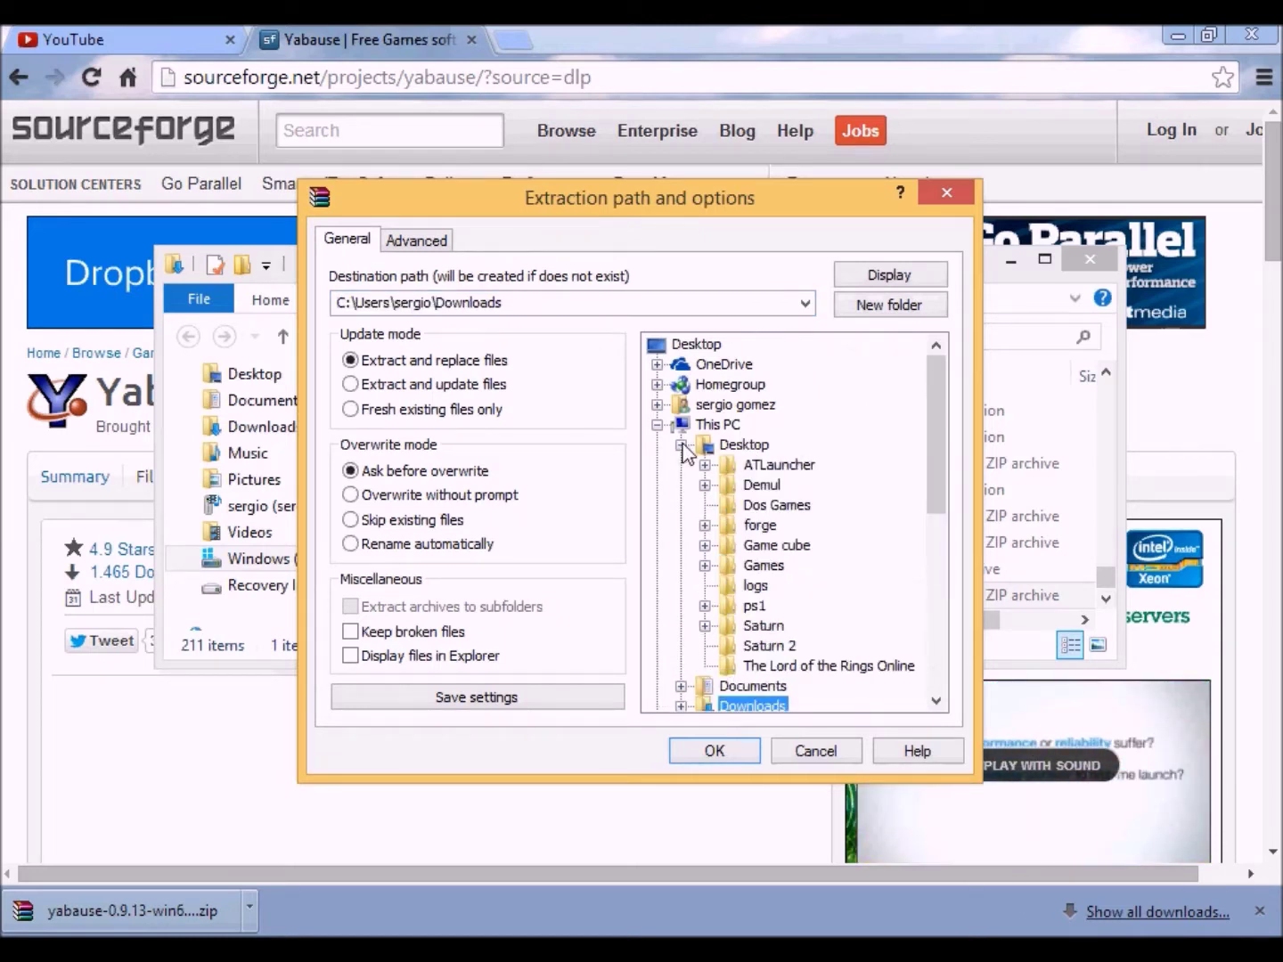
click(754, 647)
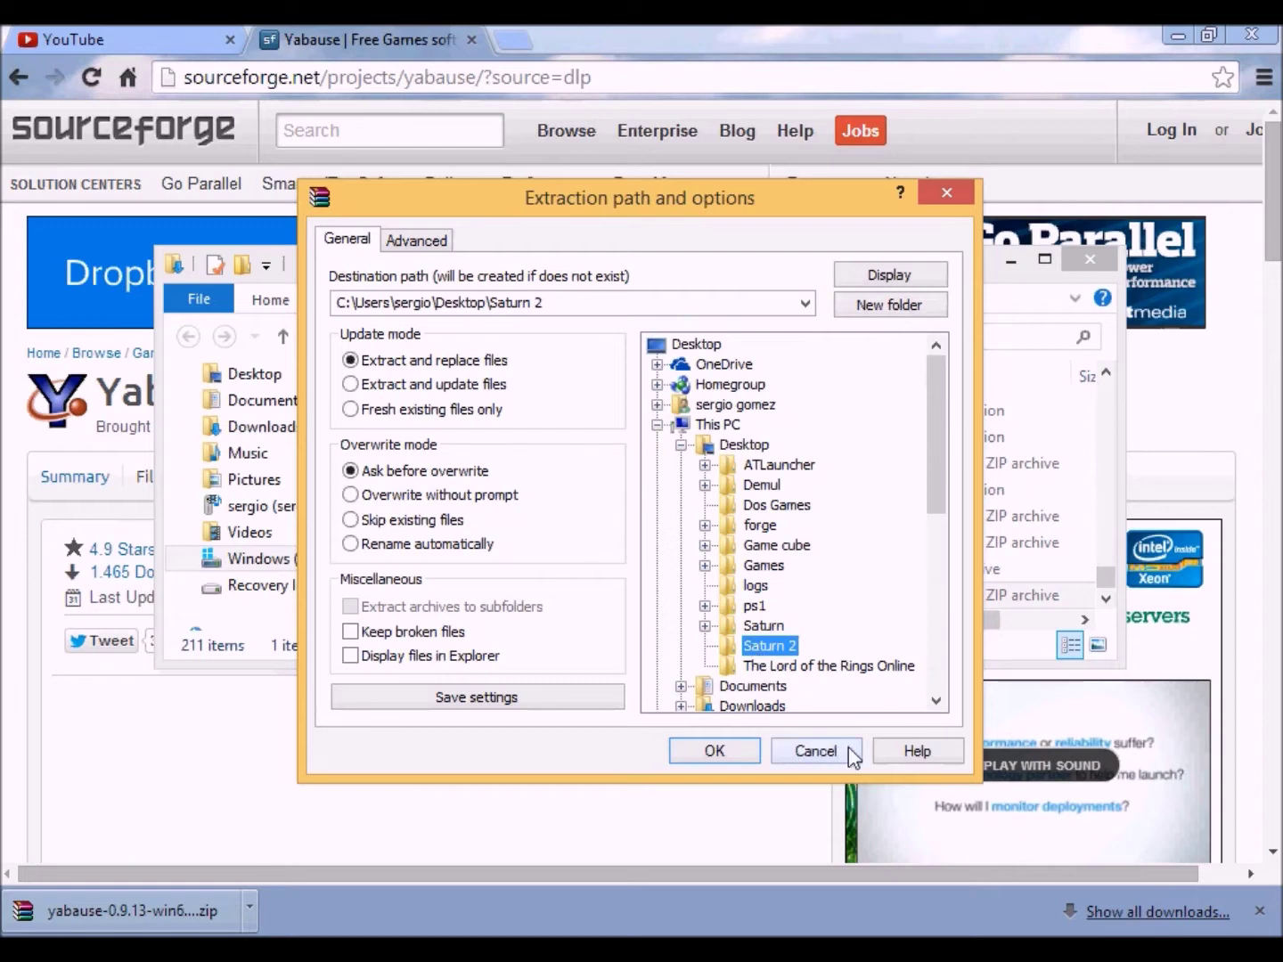
click(739, 759)
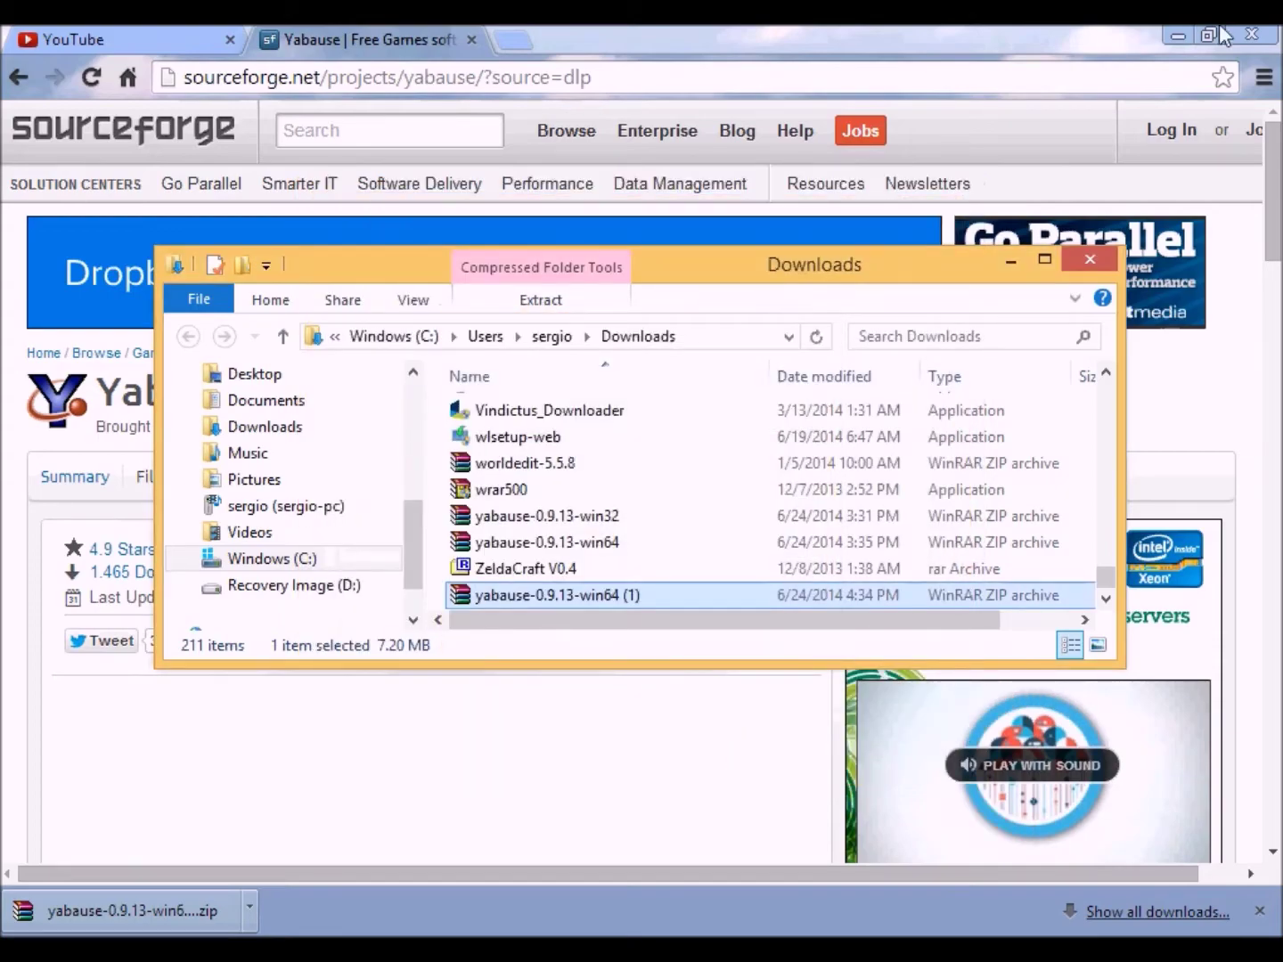
Launch the yabause application from the yabause-0.9.13-win64 folder inside the desktop's Saturn 2 folder.
click(1177, 37)
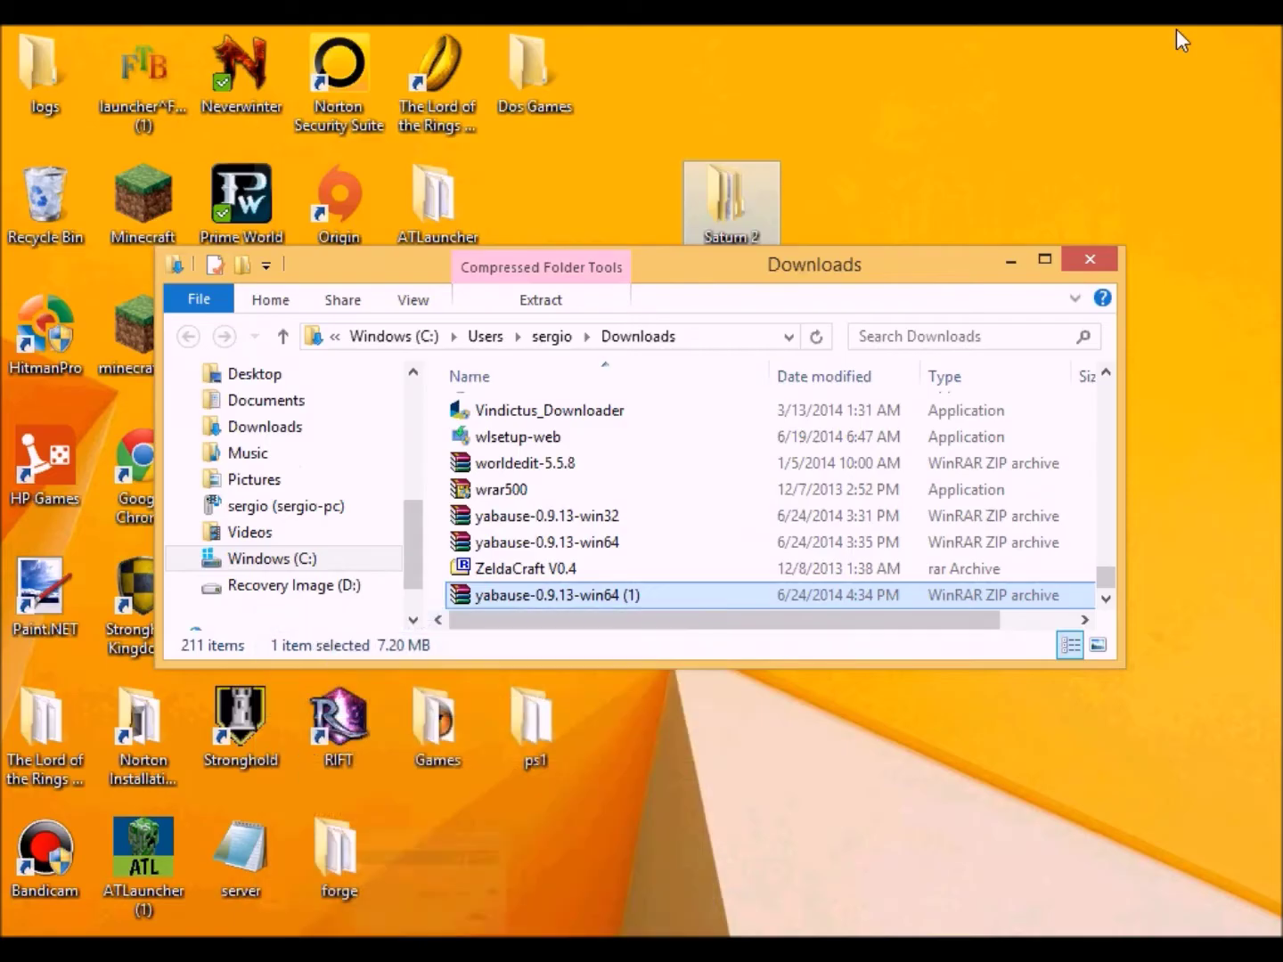
click(1009, 261)
double_click(729, 233)
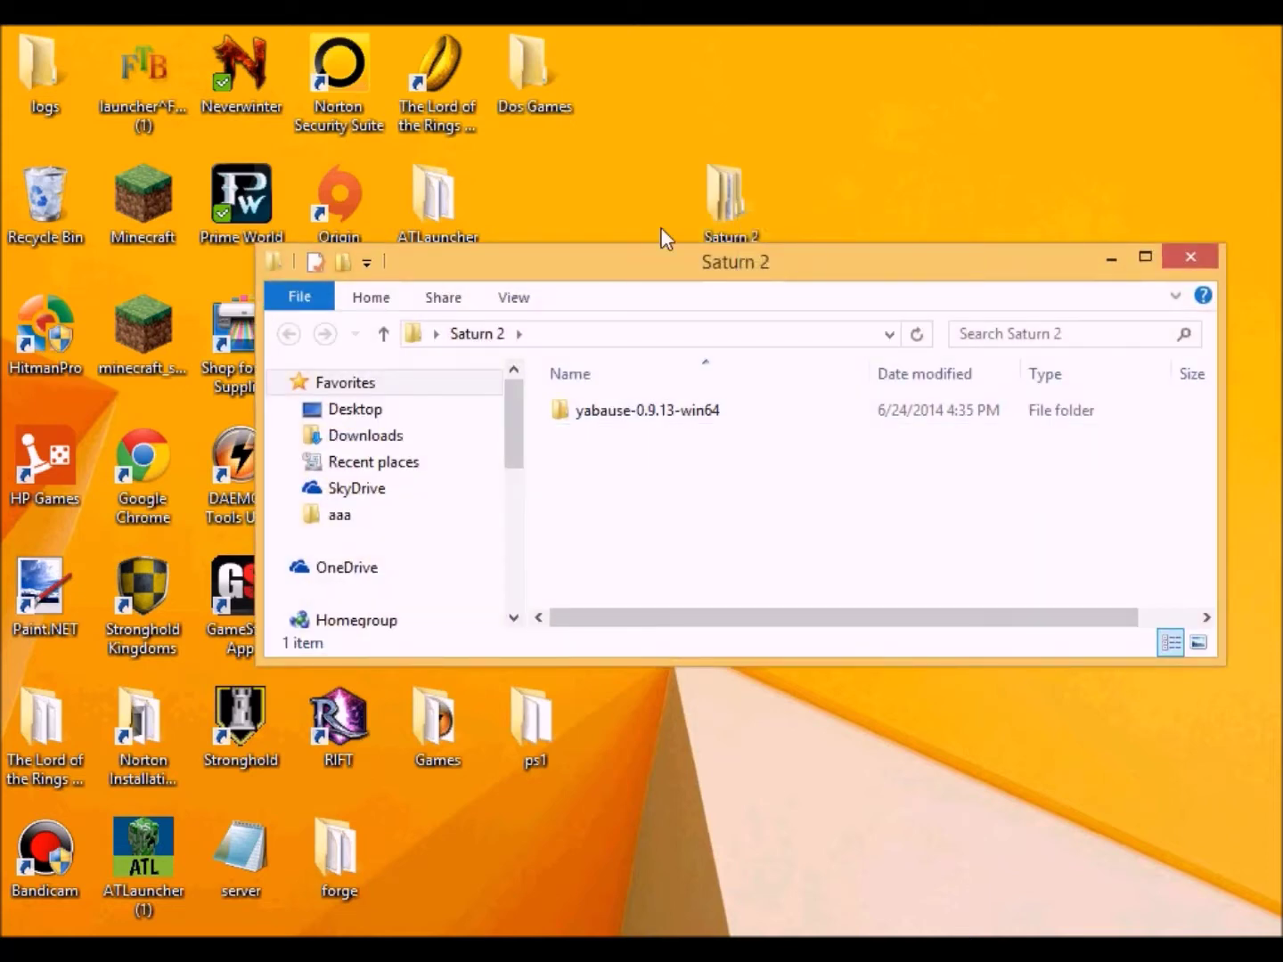
double_click(673, 410)
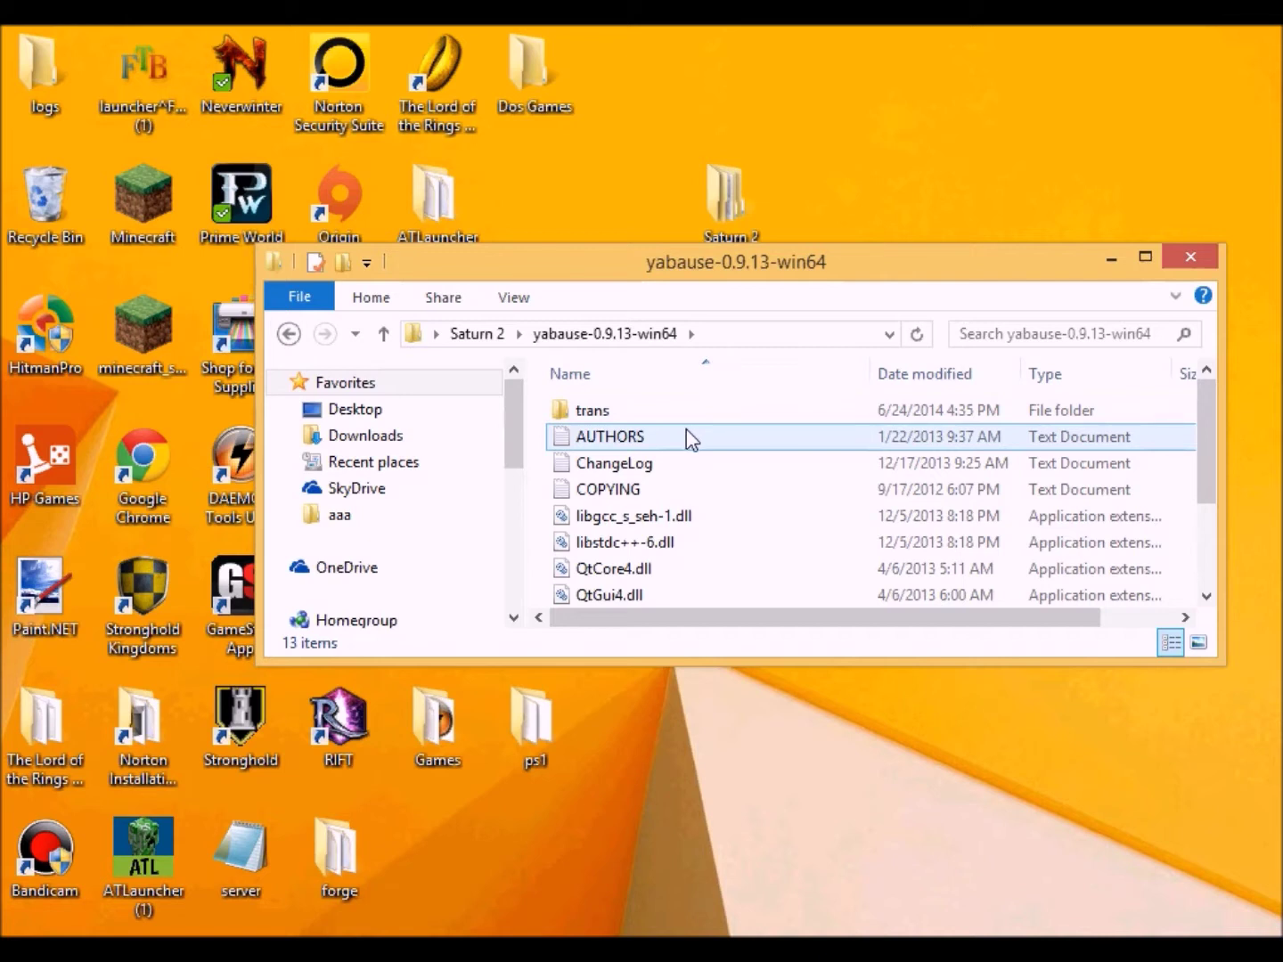
scroll(686, 437, down, 3)
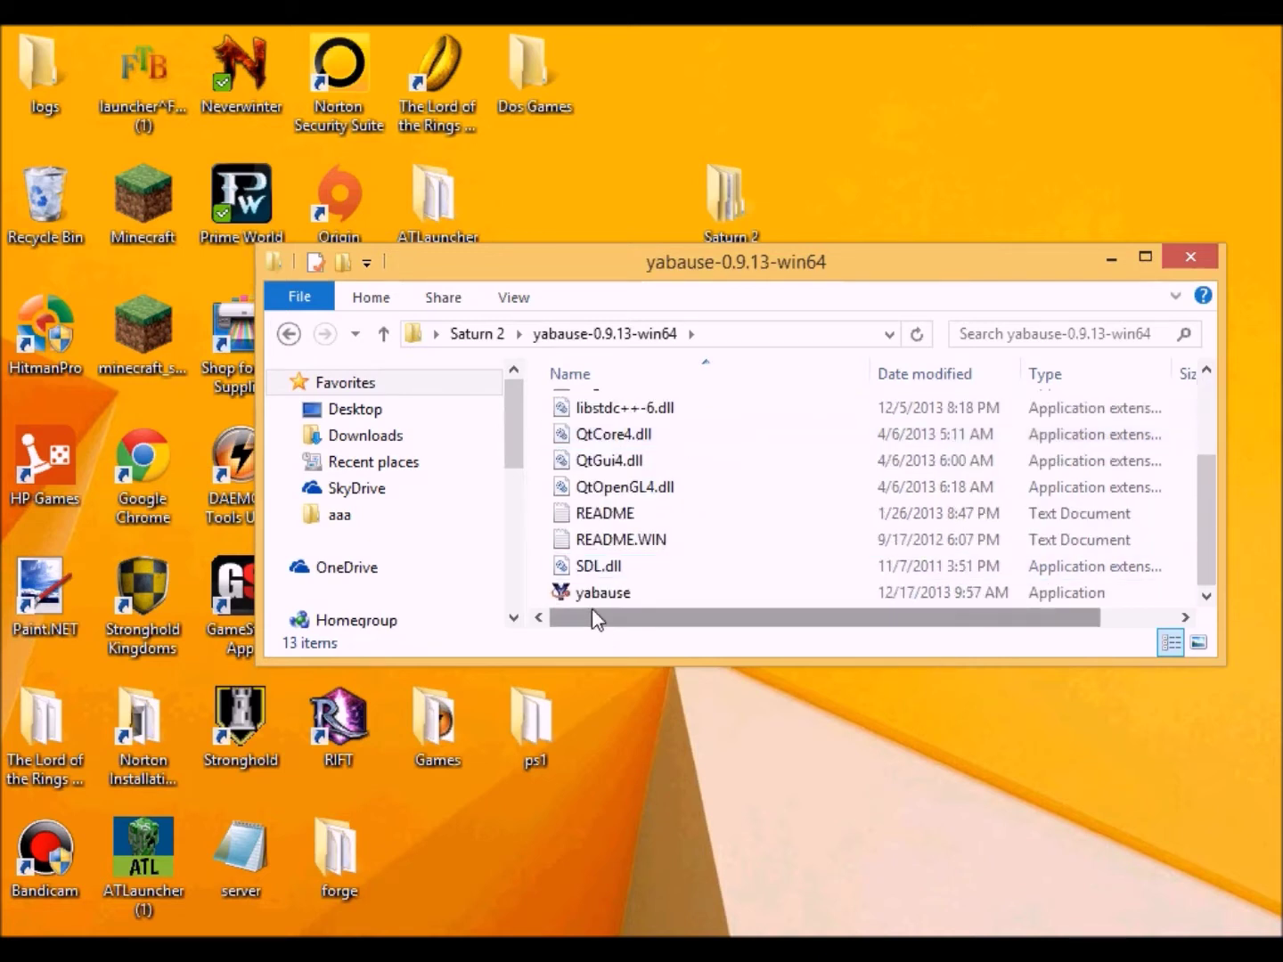
double_click(586, 595)
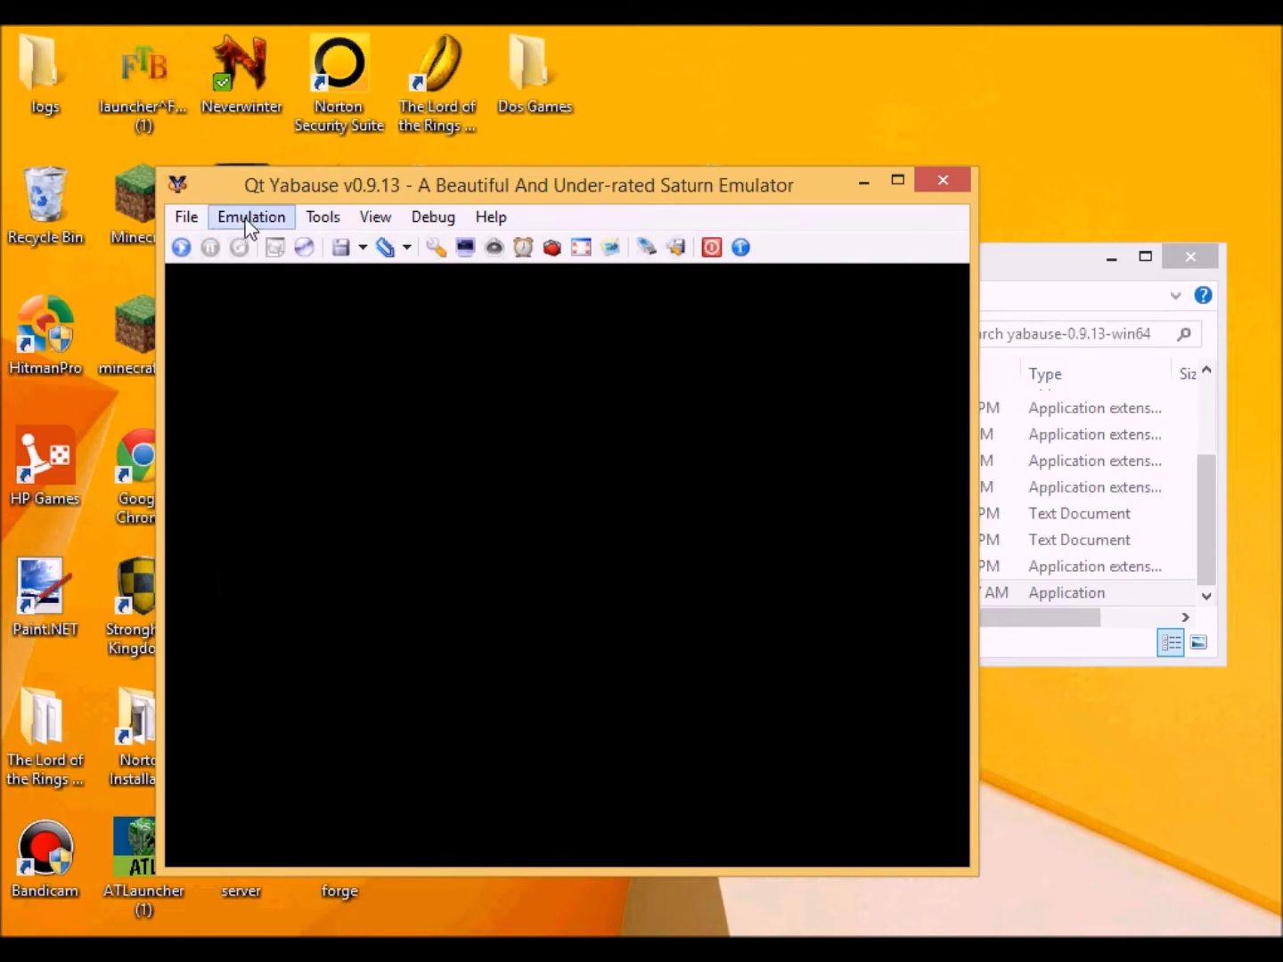
Open the emulator settings and view the selectable BIOS files without changing the BIOS path.
click(281, 219)
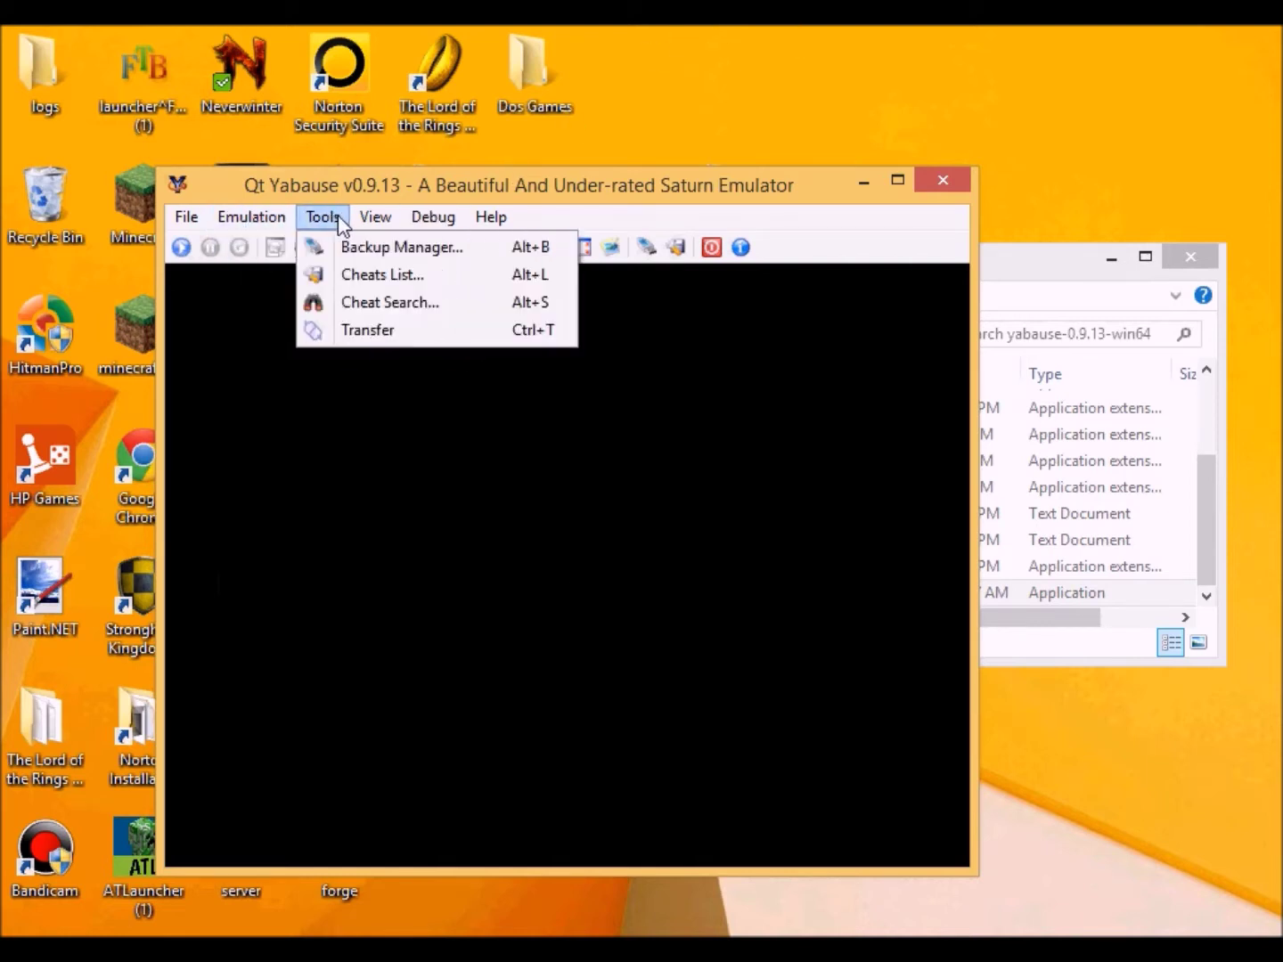
mouse_move(339, 223)
mouse_move(176, 218)
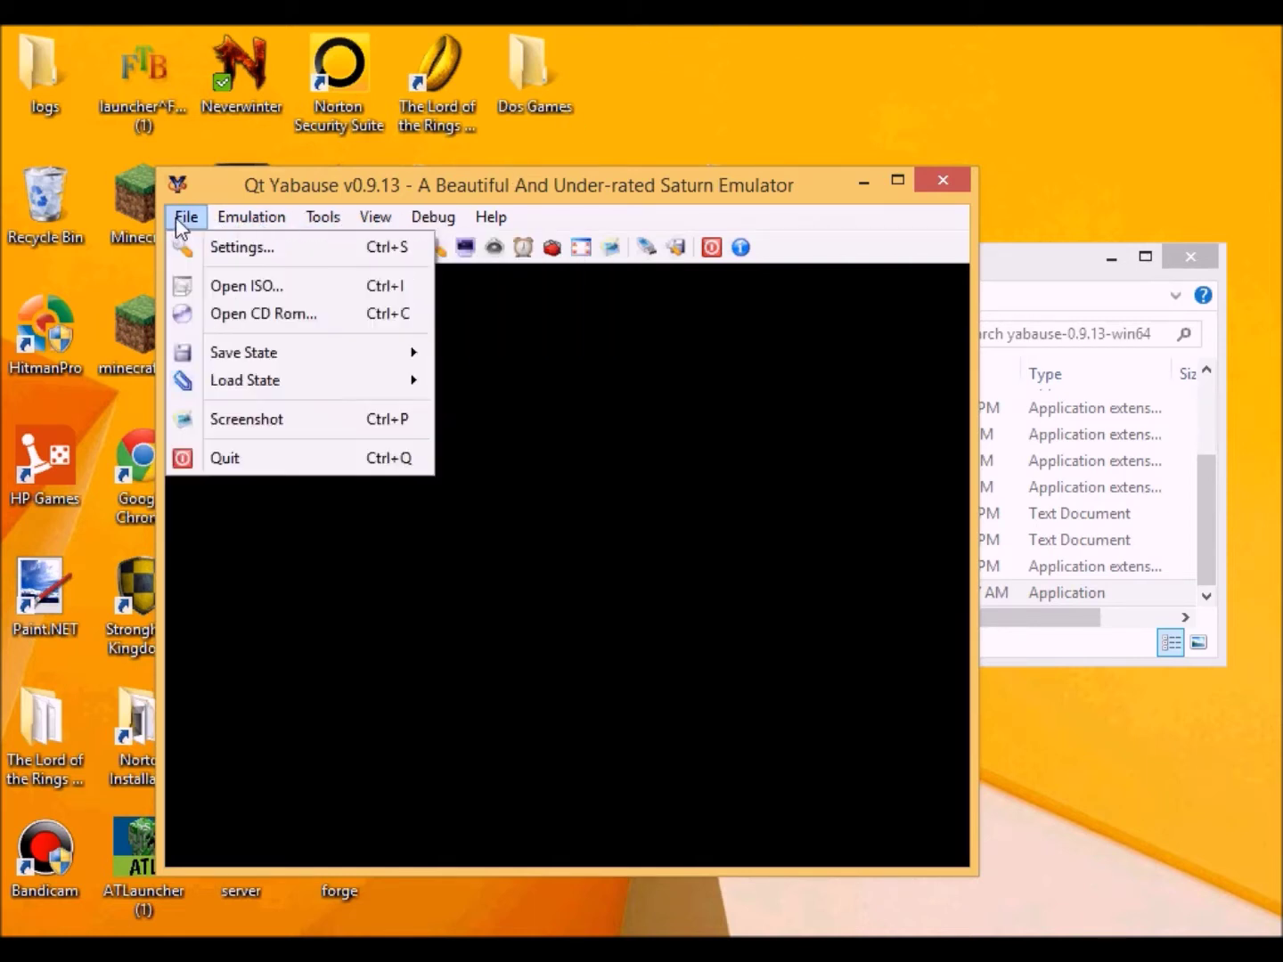
click(211, 250)
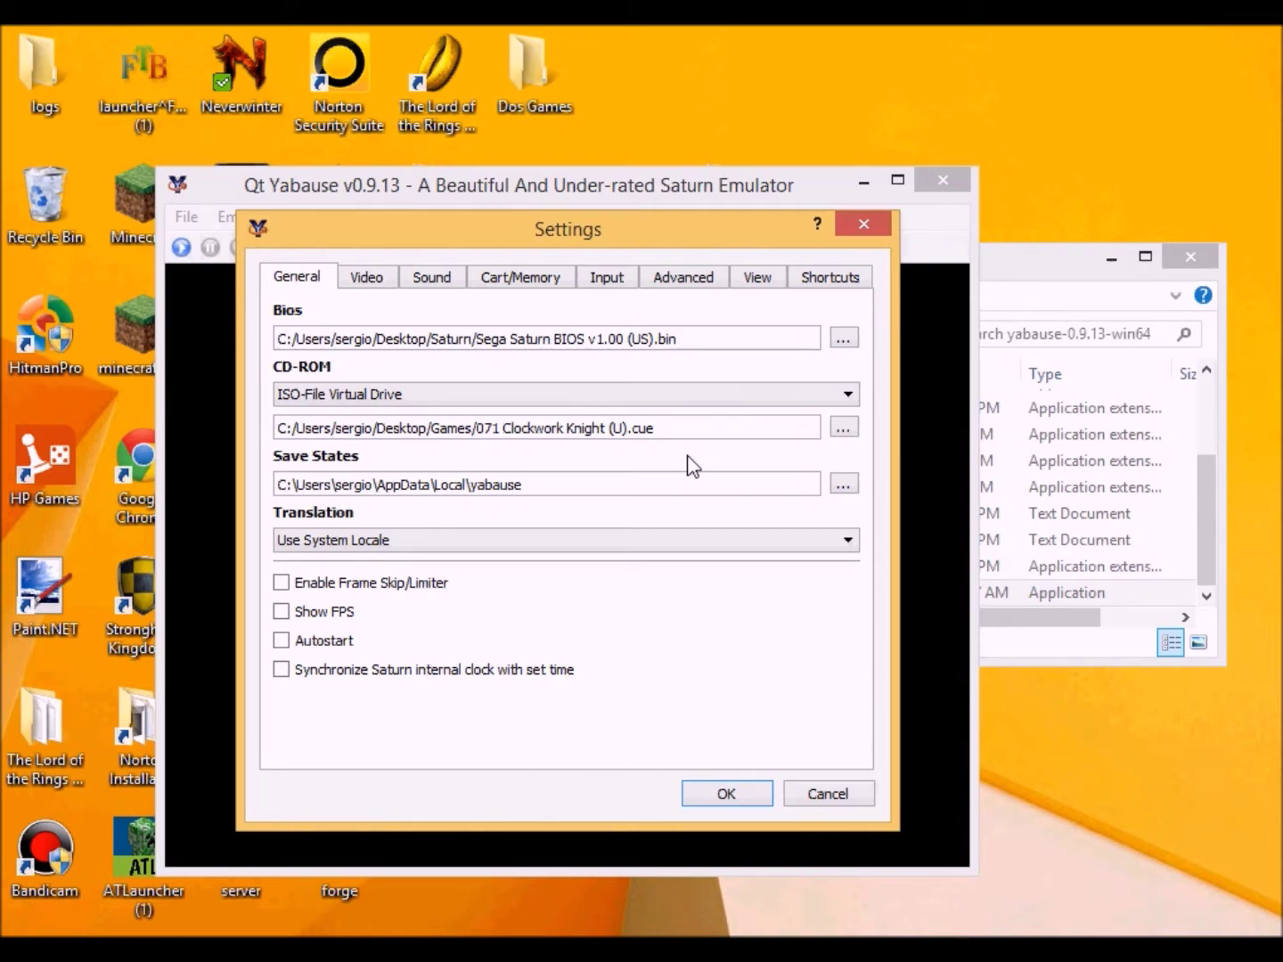
click(846, 340)
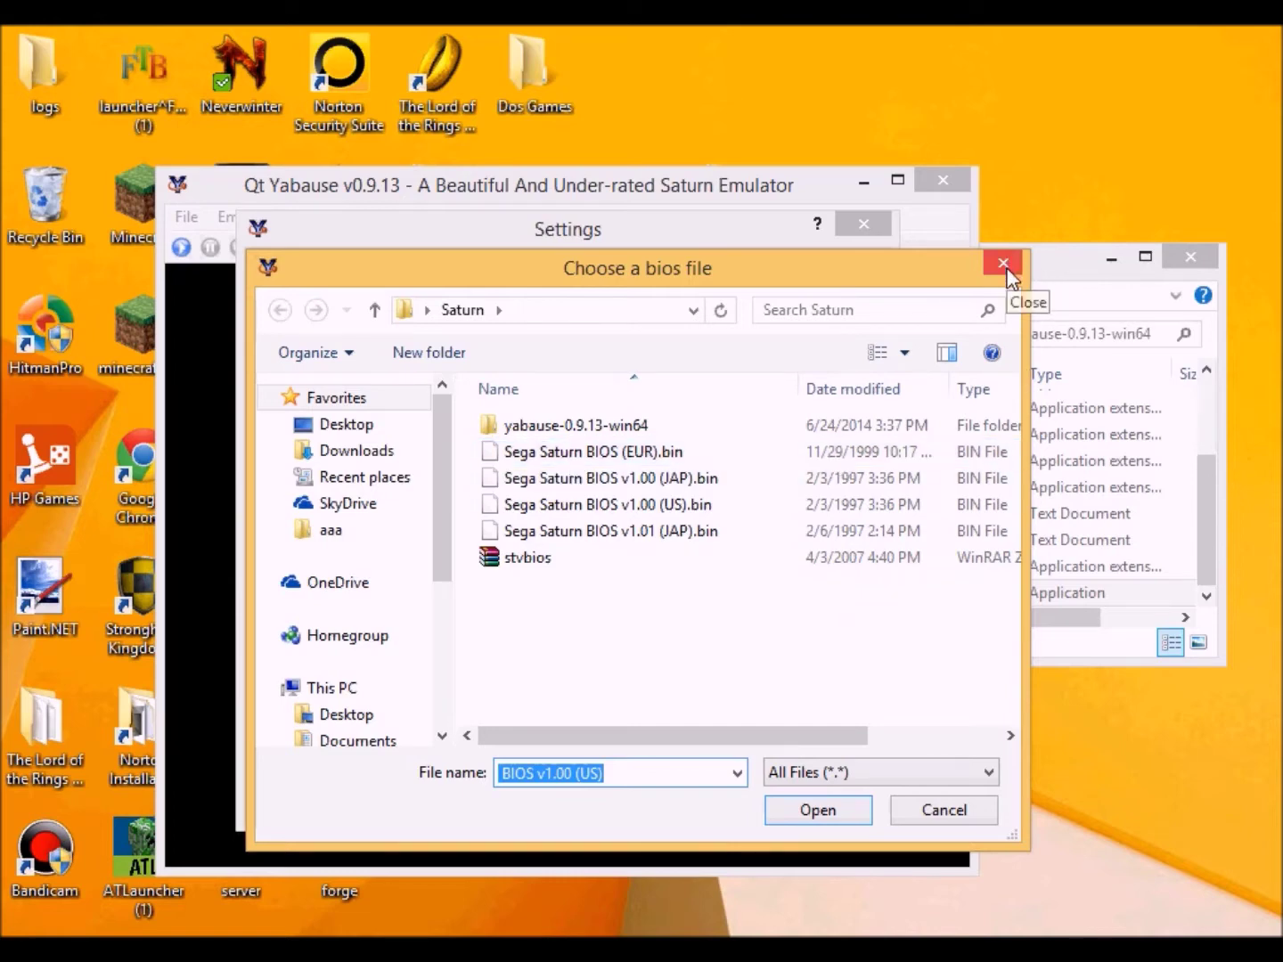
click(1006, 260)
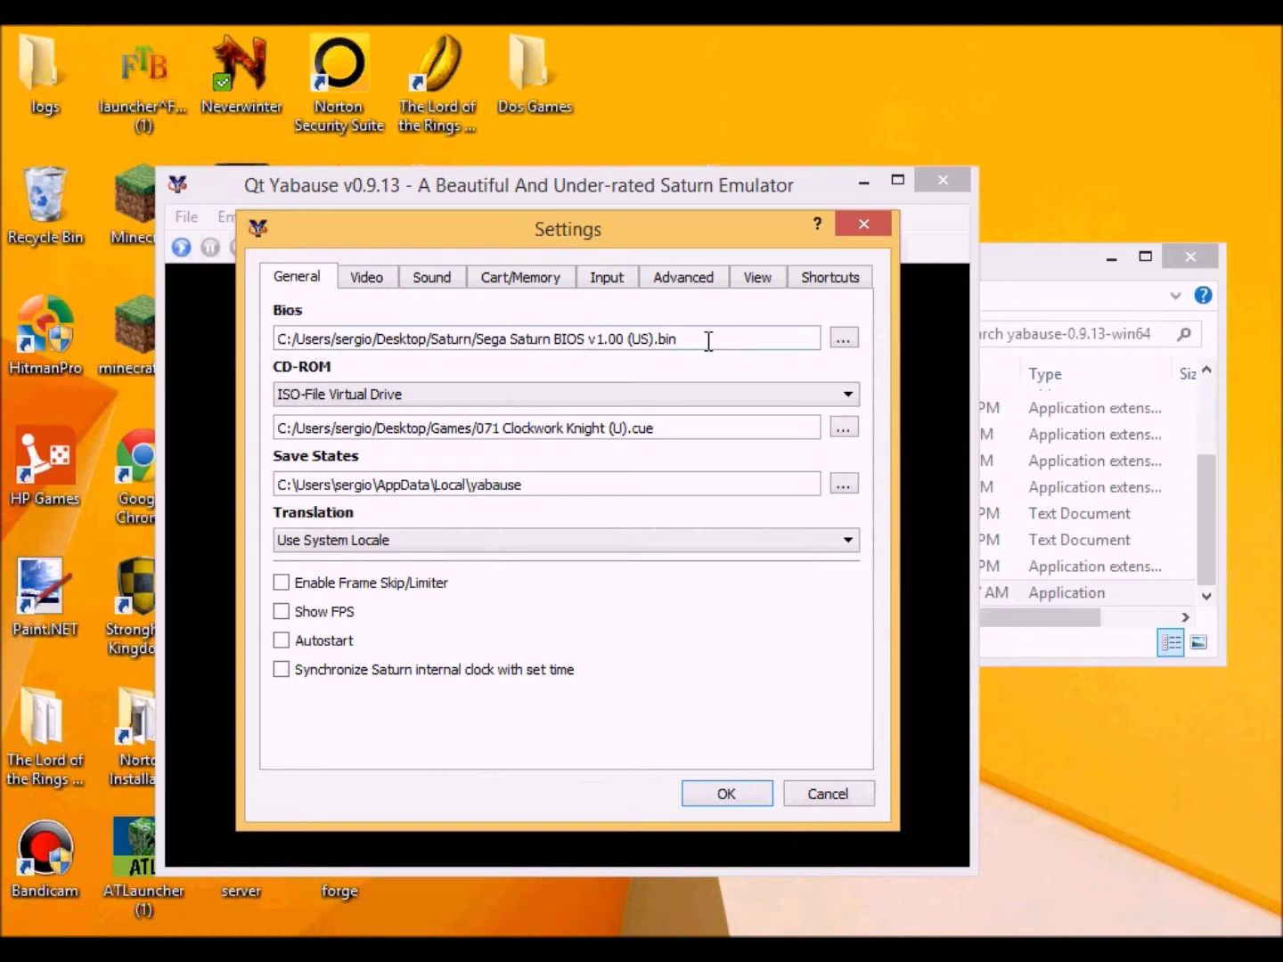
Try Dummy CD Drive as the CD-ROM type and switch back to ISO-File Virtual Drive.
click(393, 396)
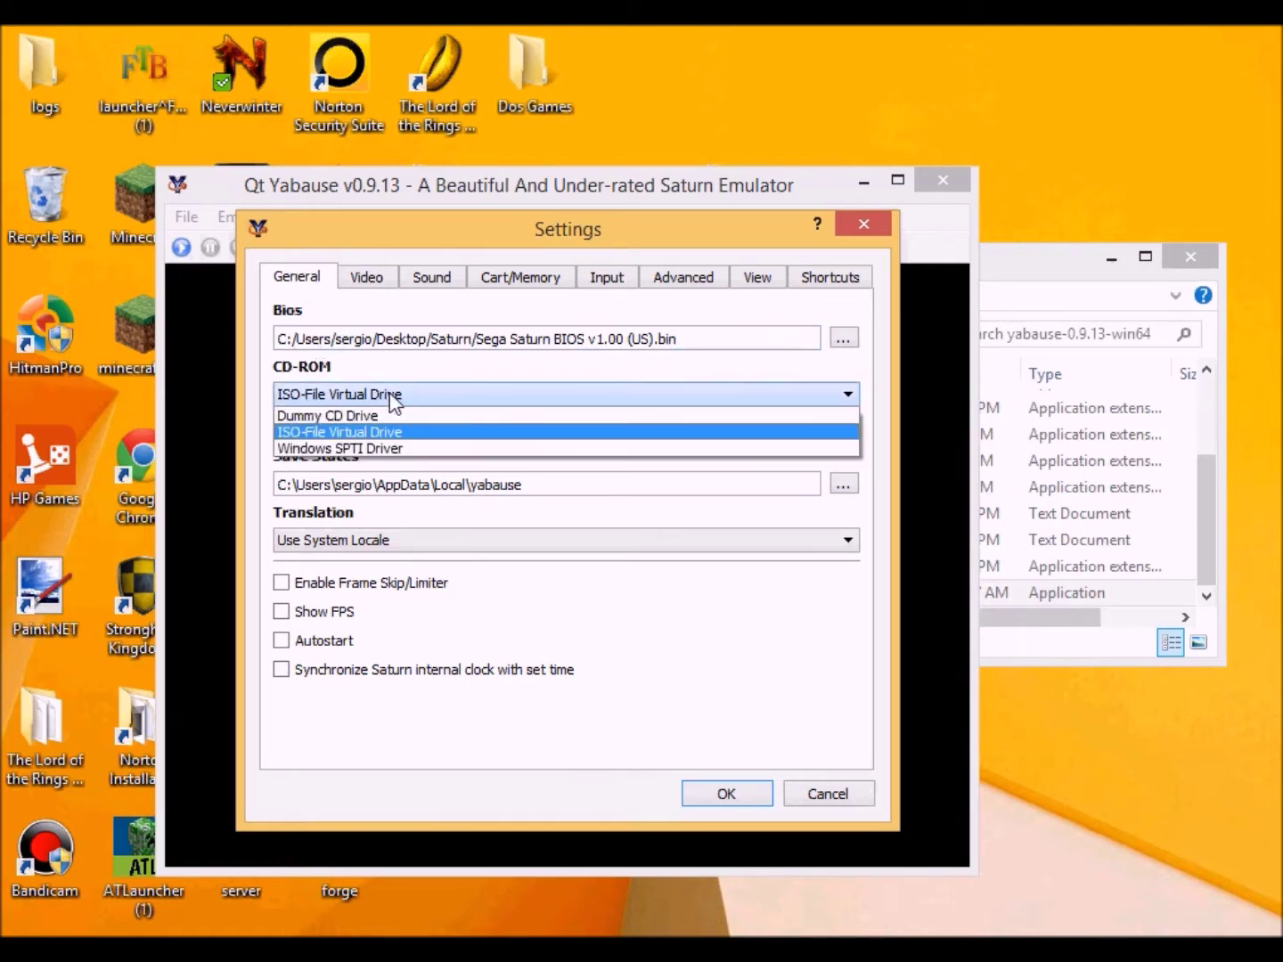
click(381, 416)
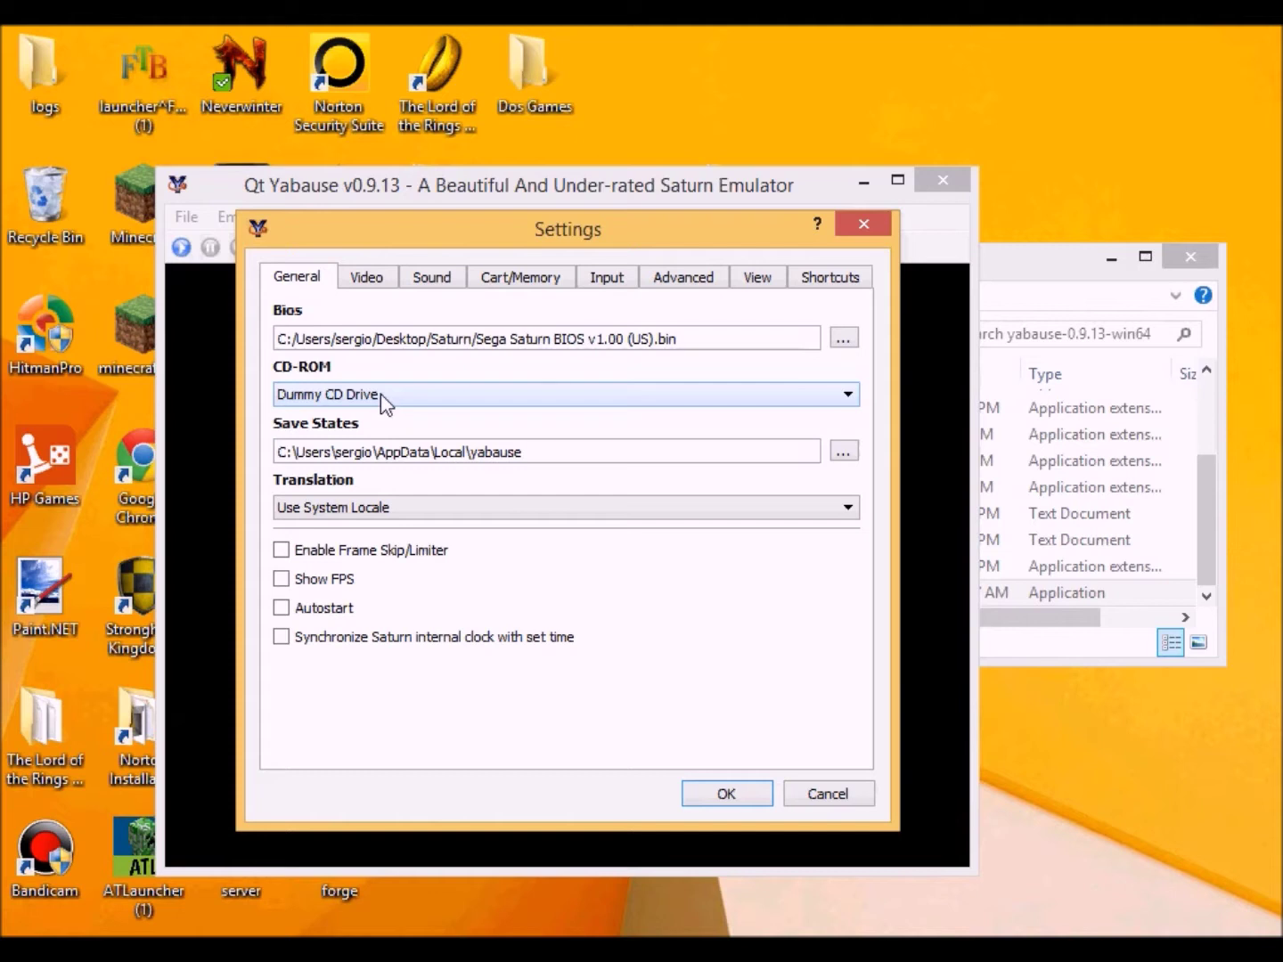
click(382, 394)
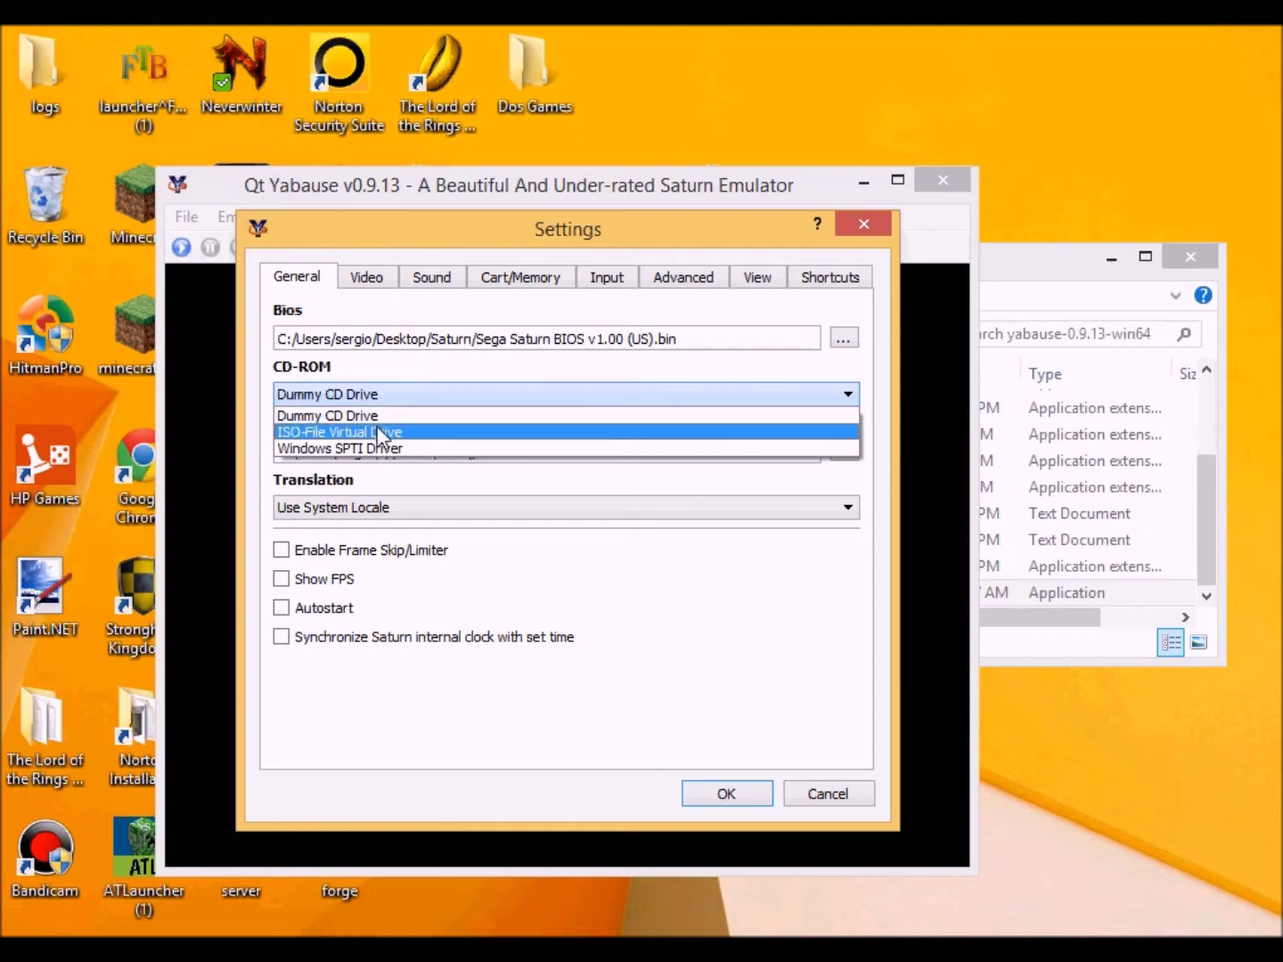
click(380, 431)
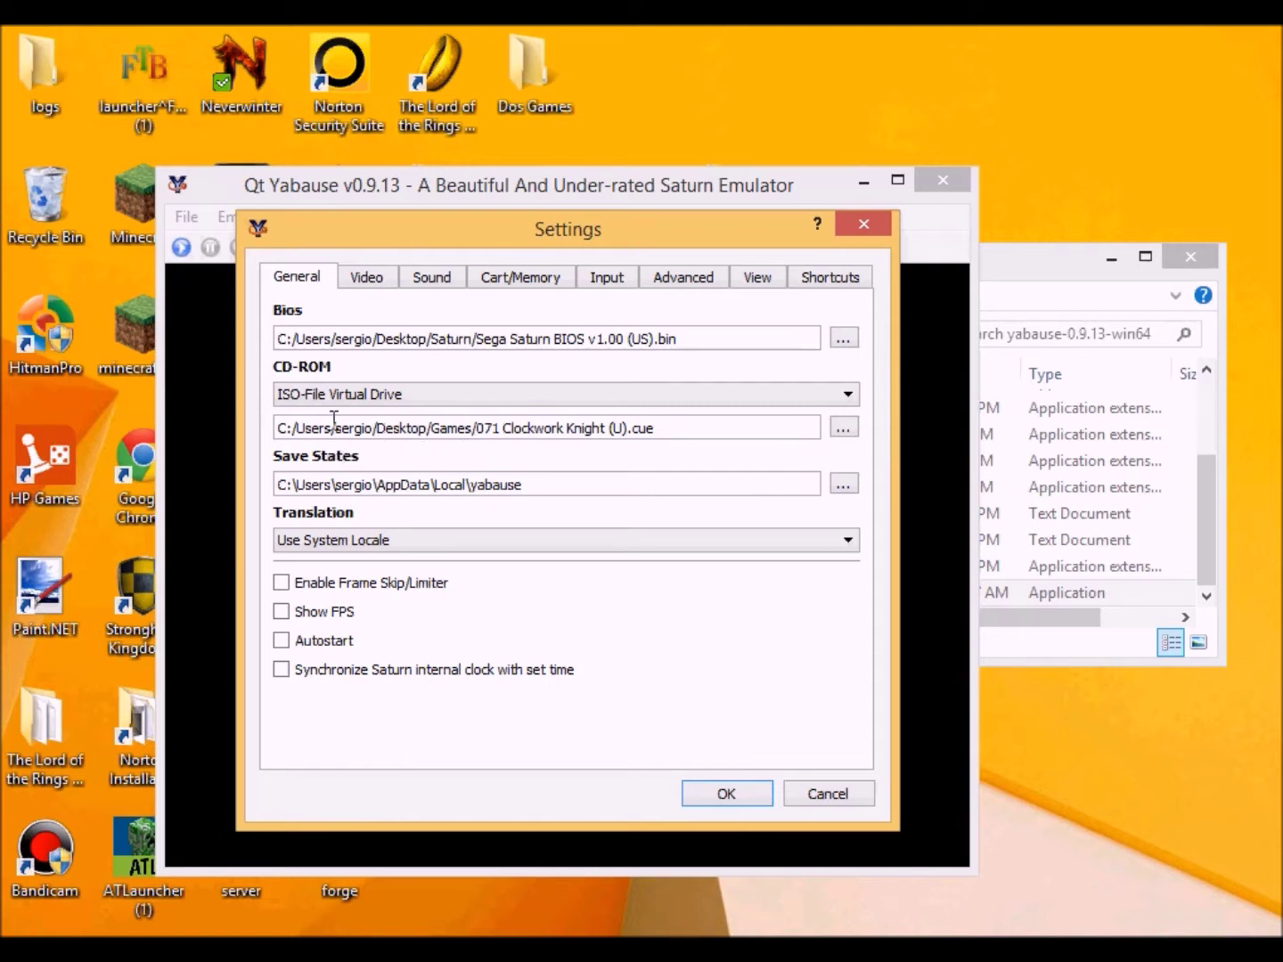
View the selectable disc image files in the Games folder and leave the CD-ROM path as it is.
click(848, 426)
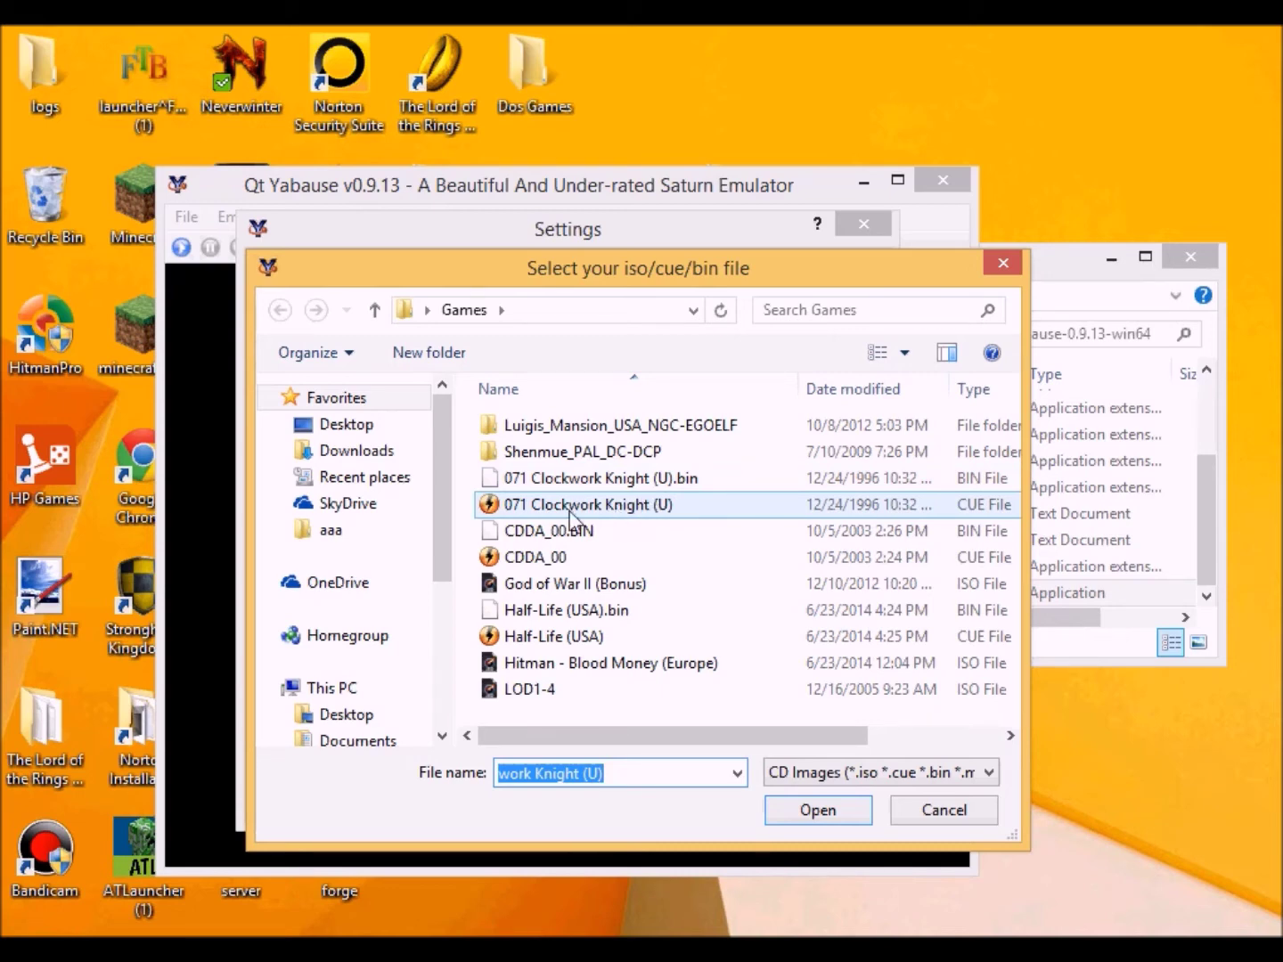
drag(588, 294, 500, 216)
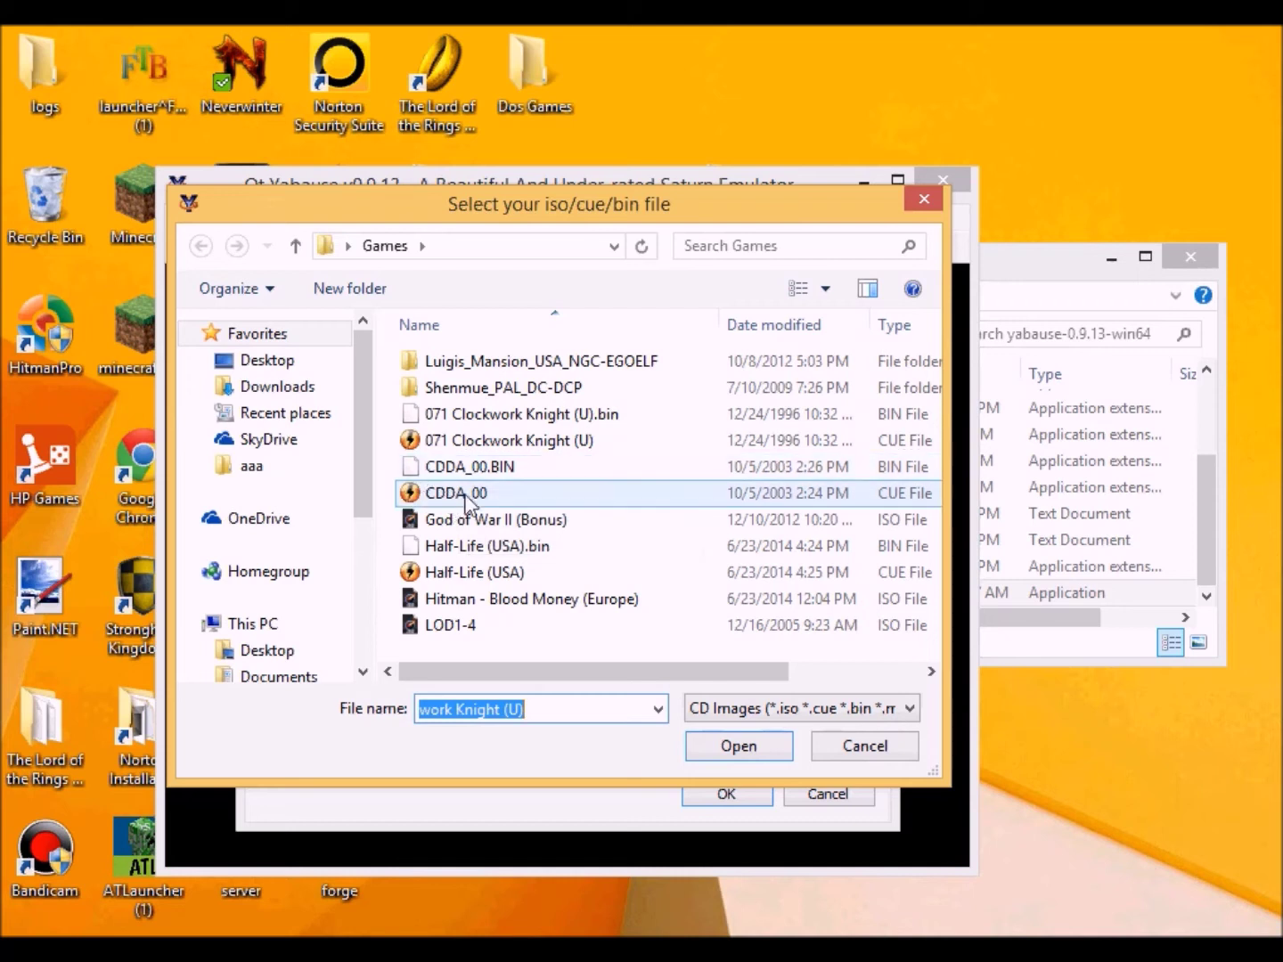
click(924, 204)
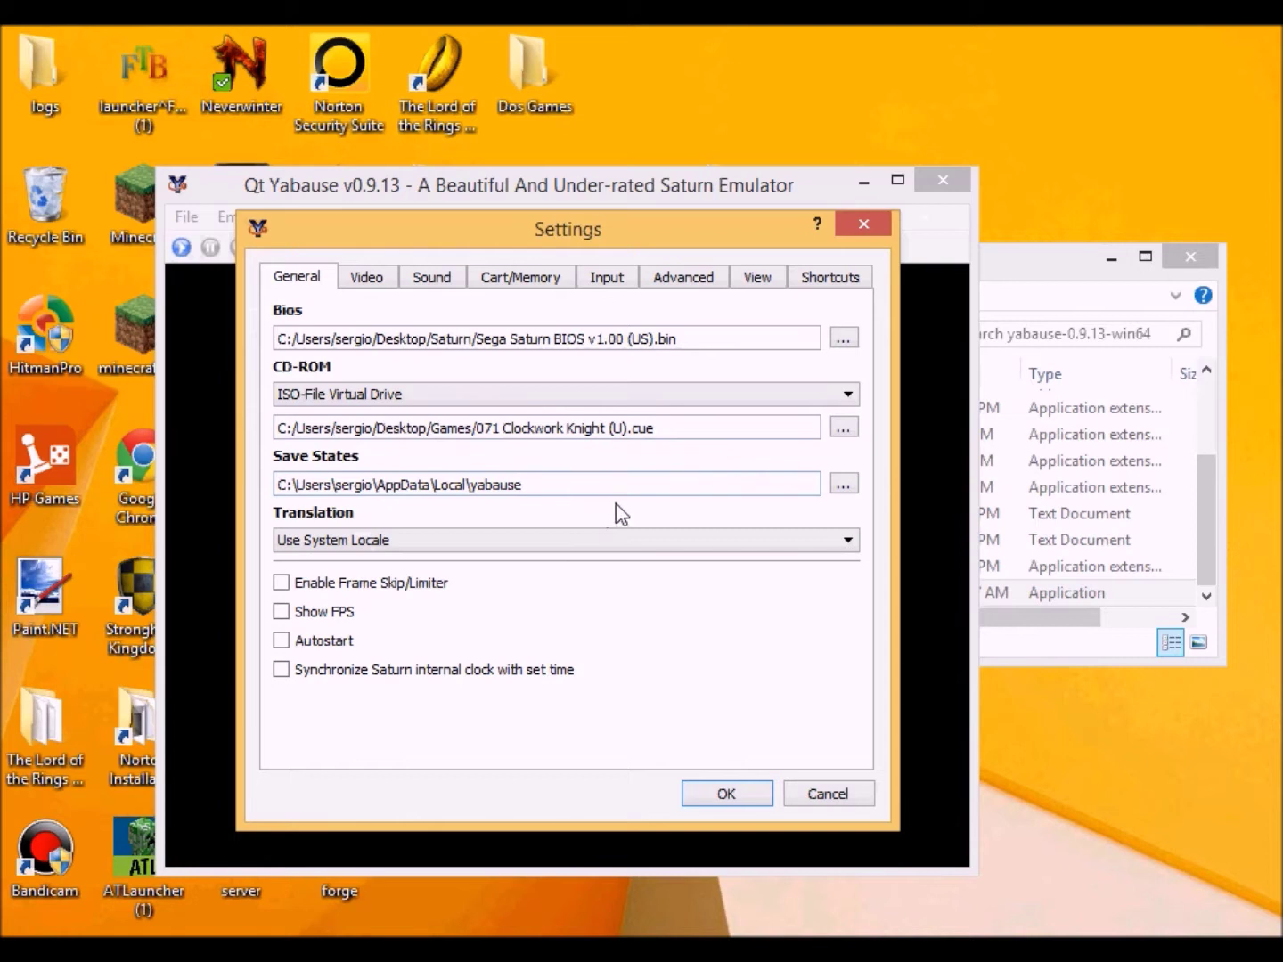
Review the video settings and the available video format options, keeping NTSC.
click(364, 278)
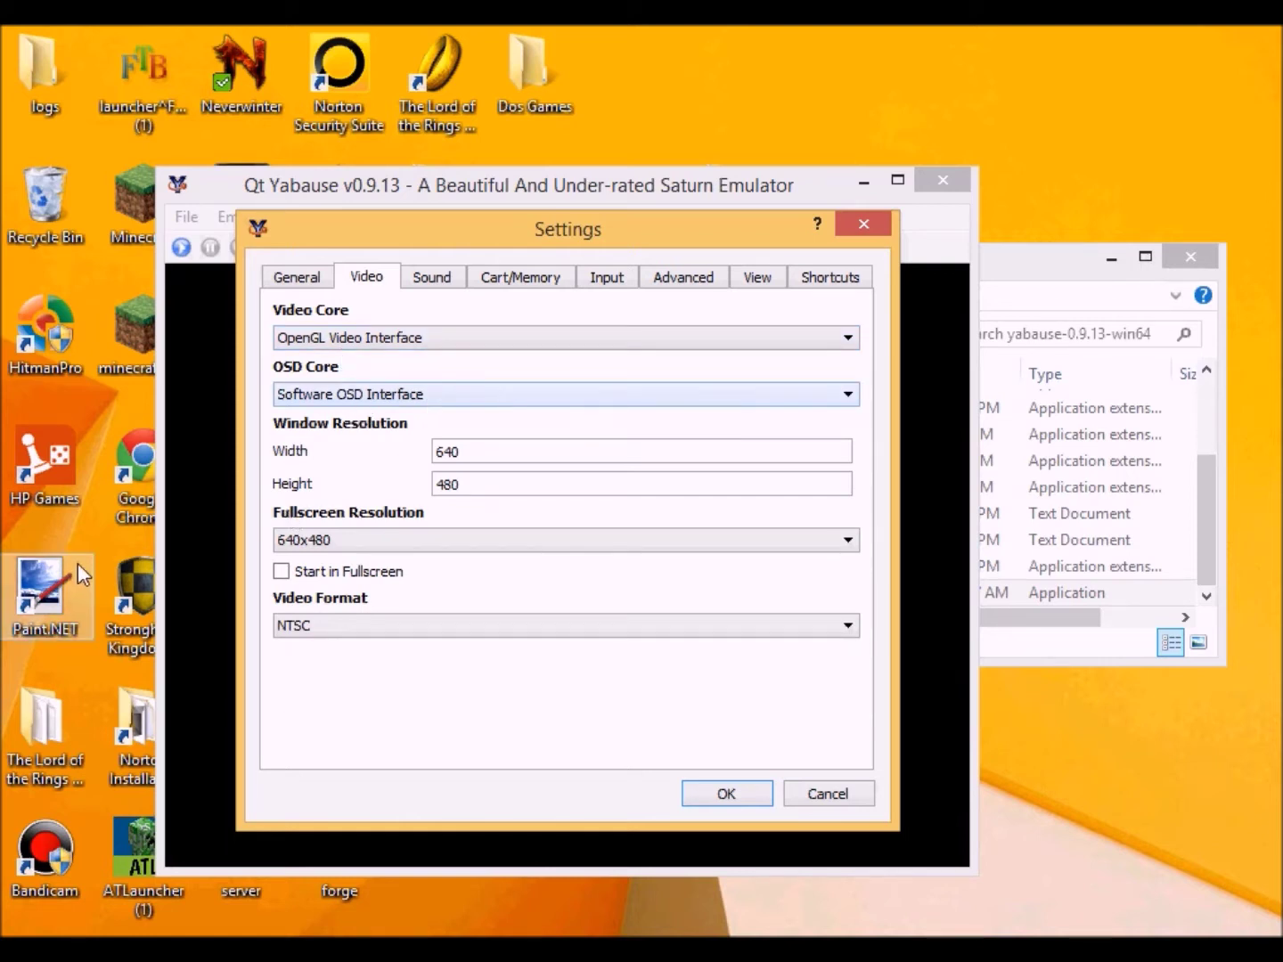
click(328, 627)
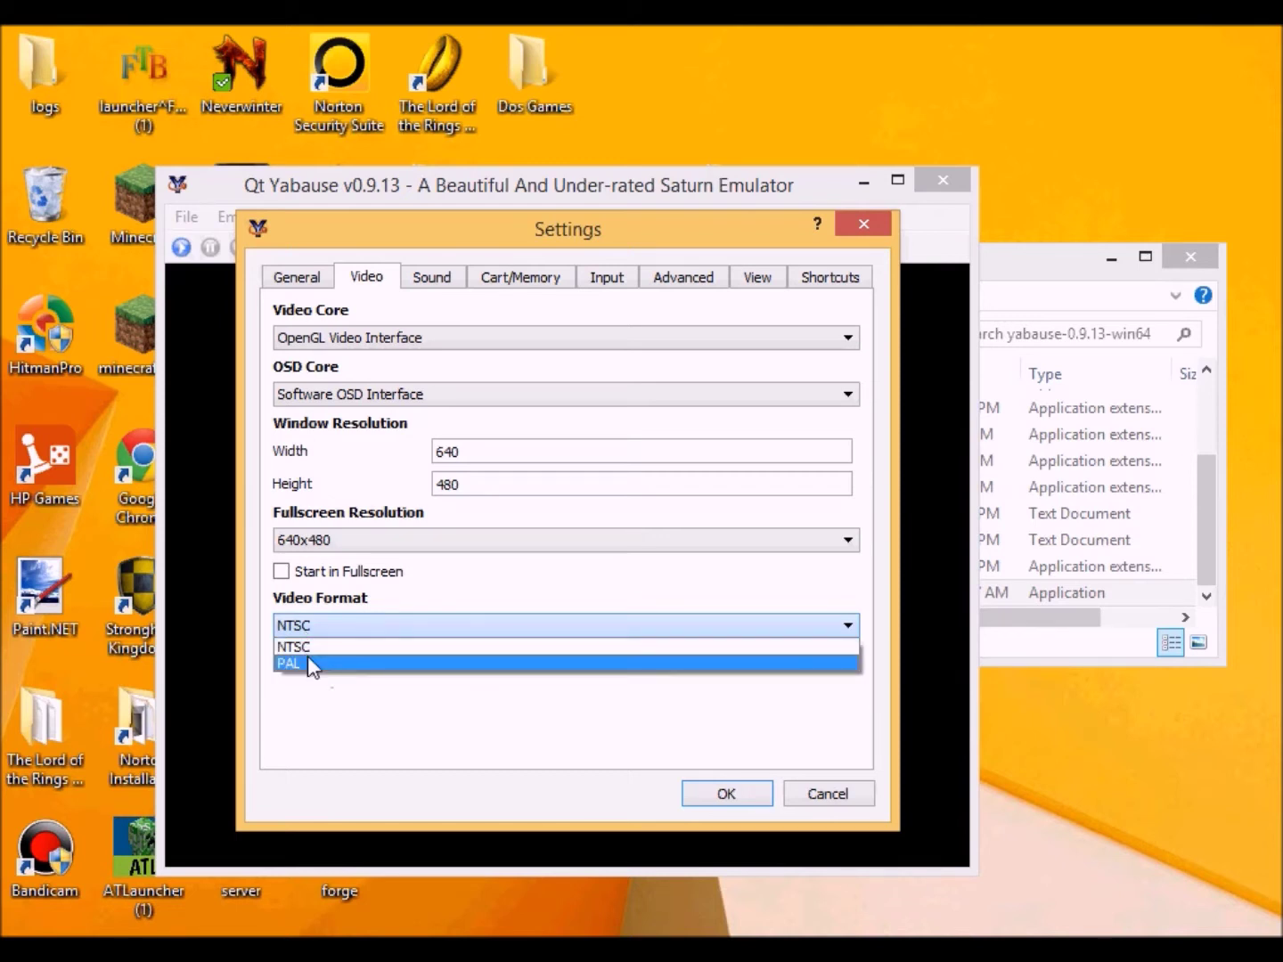
click(340, 727)
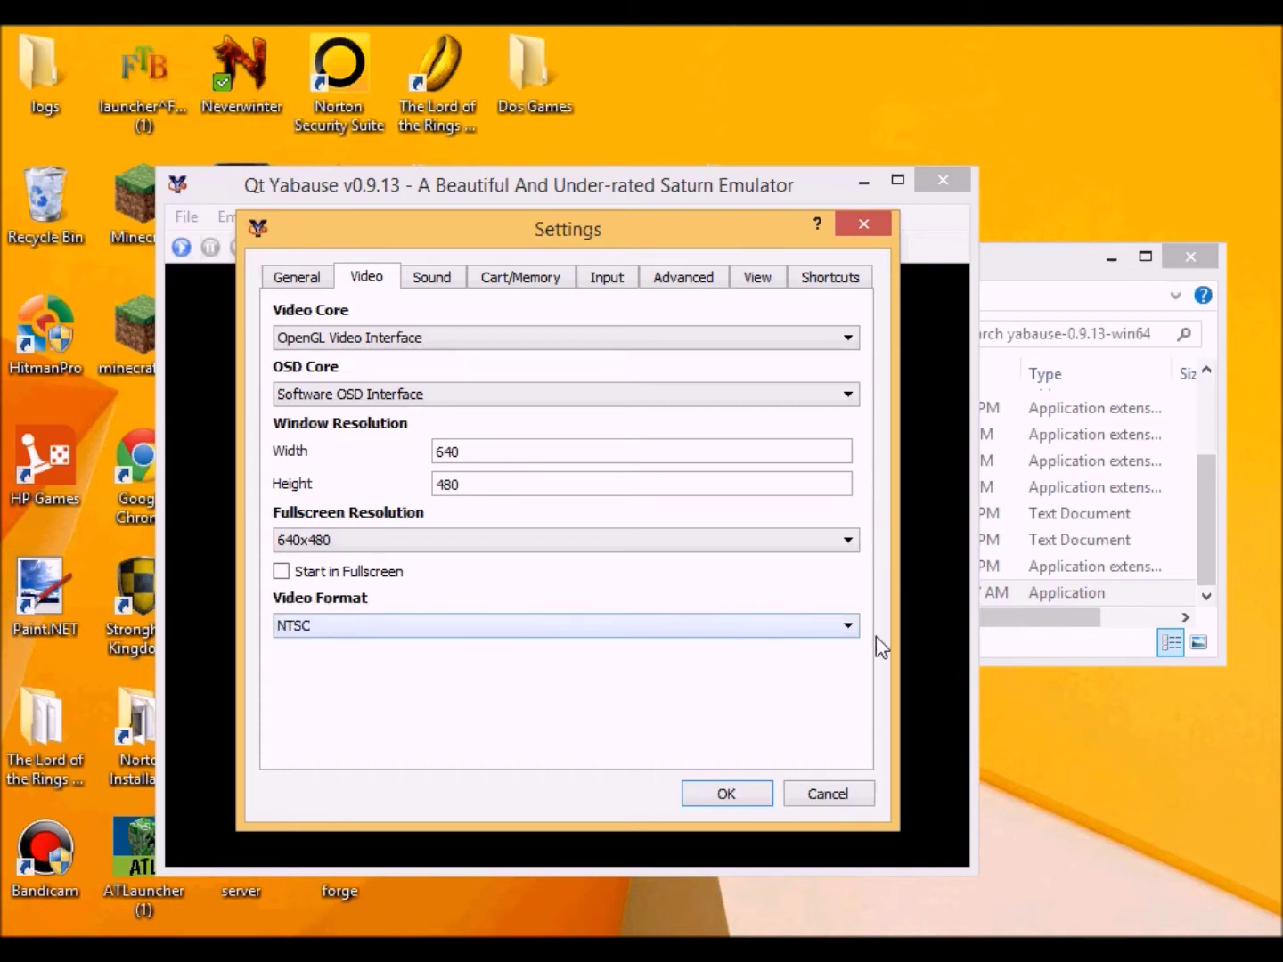
Review the available sound core options, keeping SDL Sound Interface.
click(434, 279)
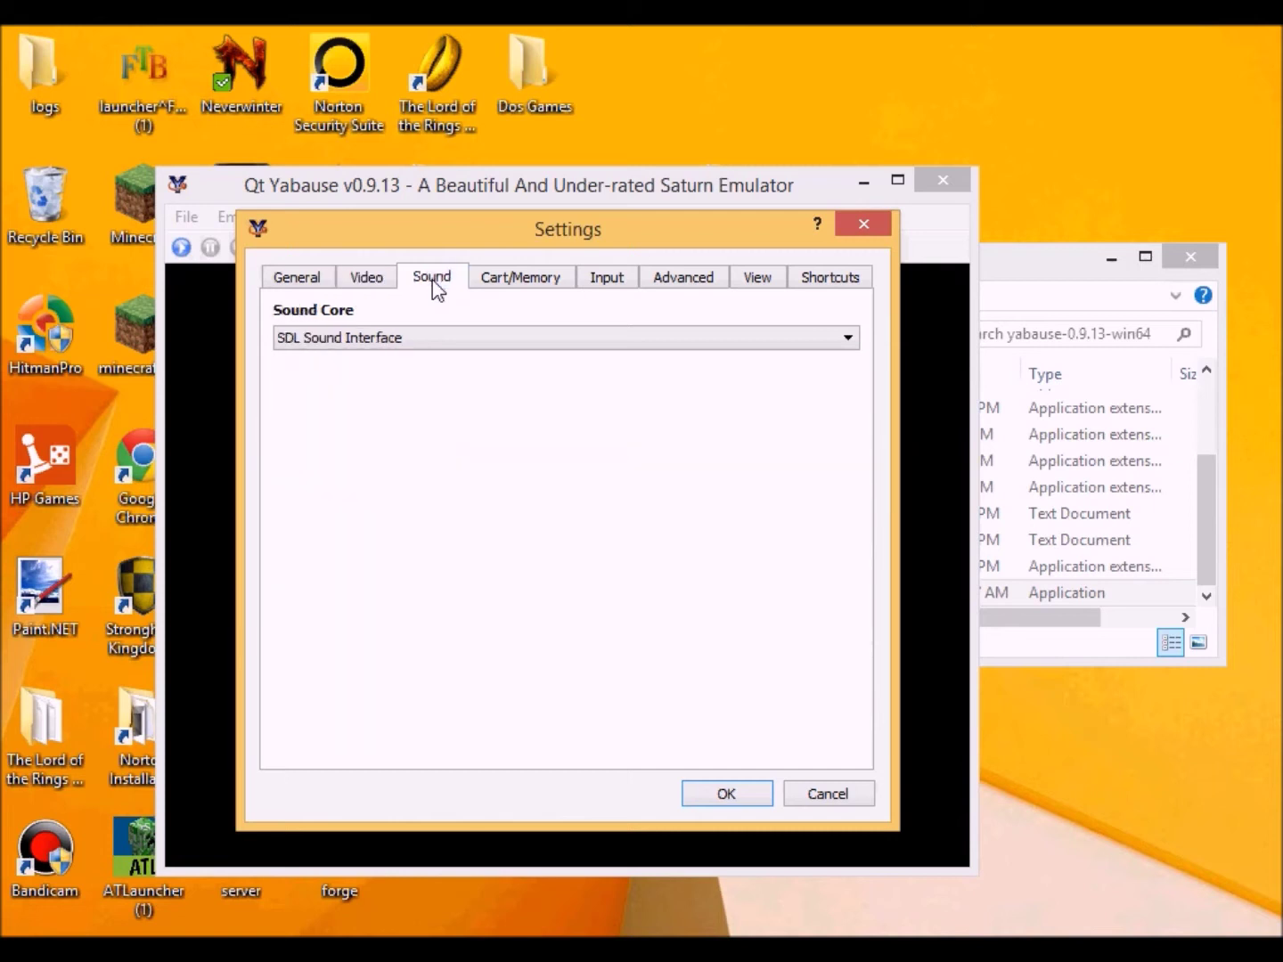
click(410, 342)
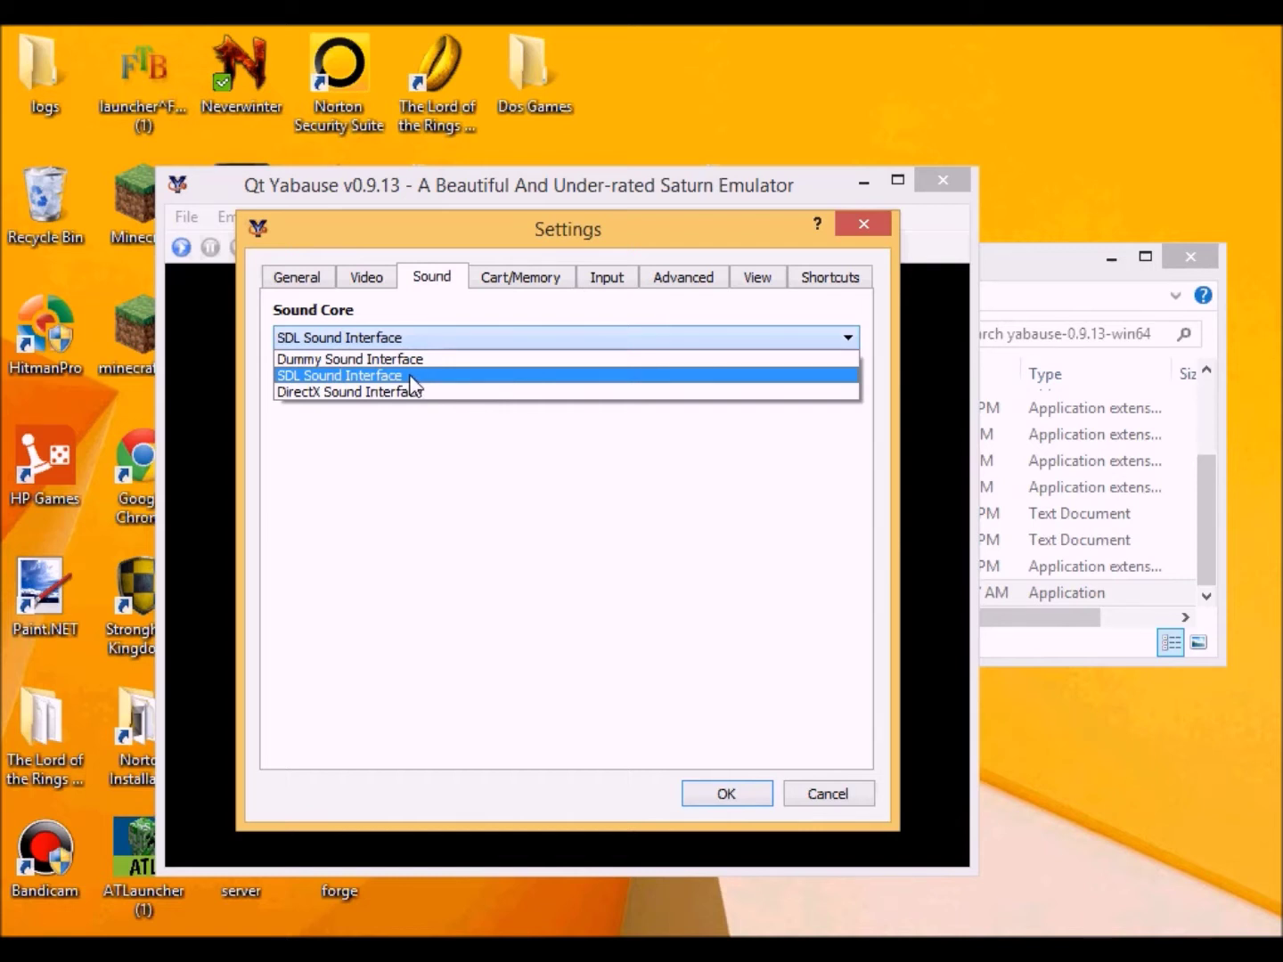
click(518, 314)
Review the cartridge and memory settings and the available cartridge types, keeping 16 Mbit Backup Ram.
click(519, 283)
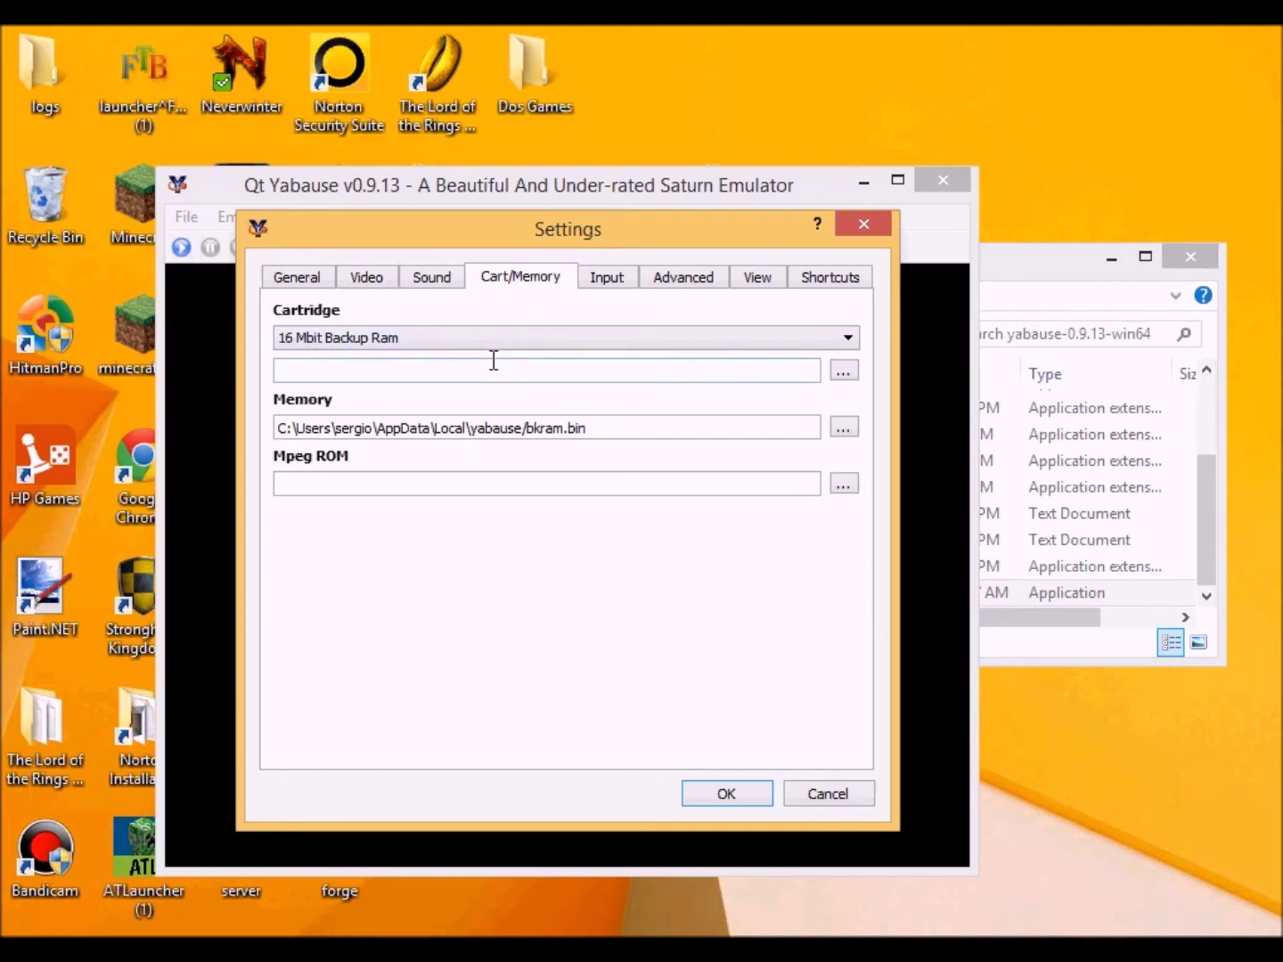
click(412, 340)
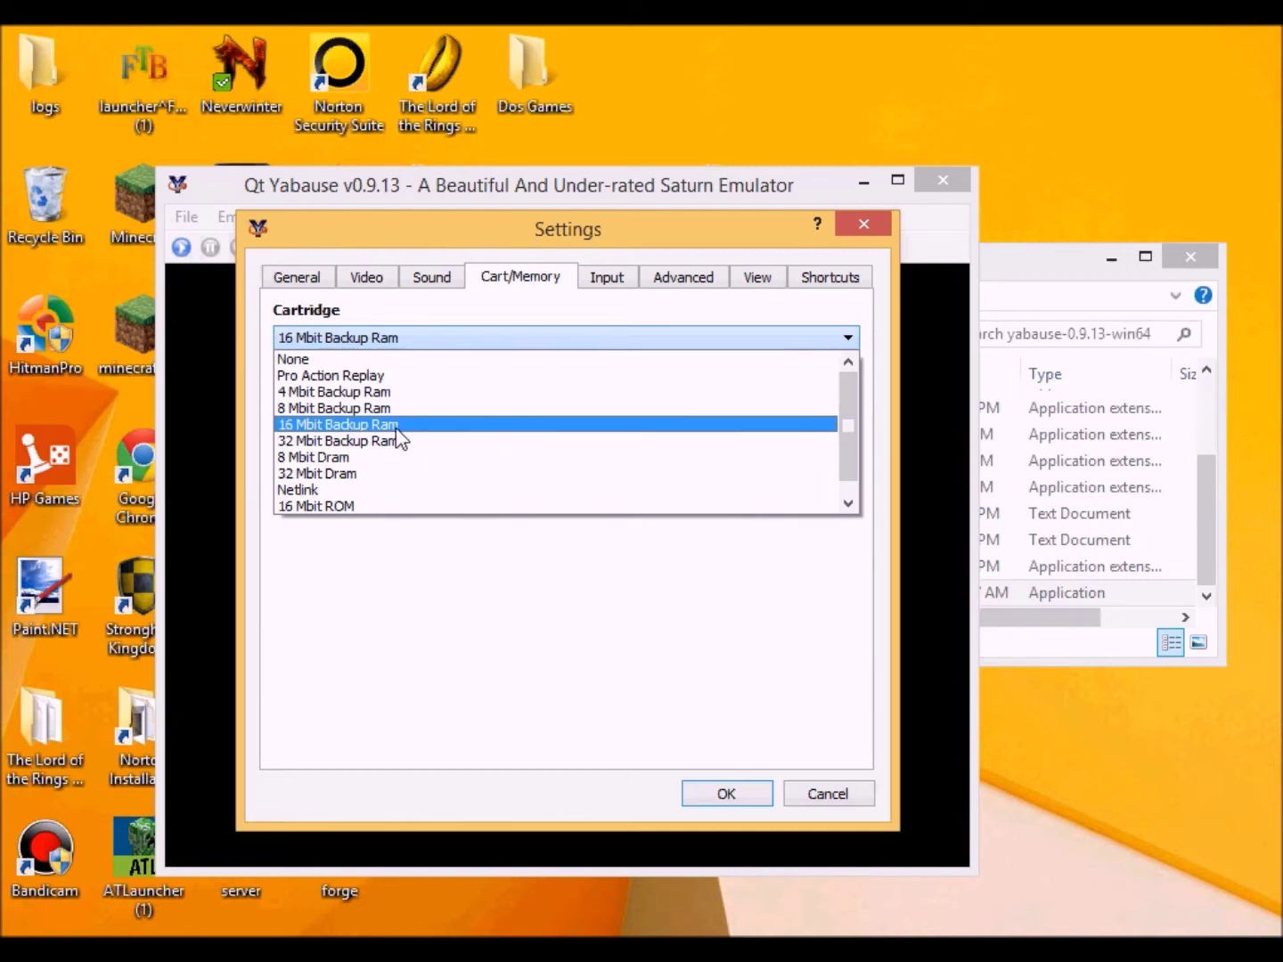
click(409, 561)
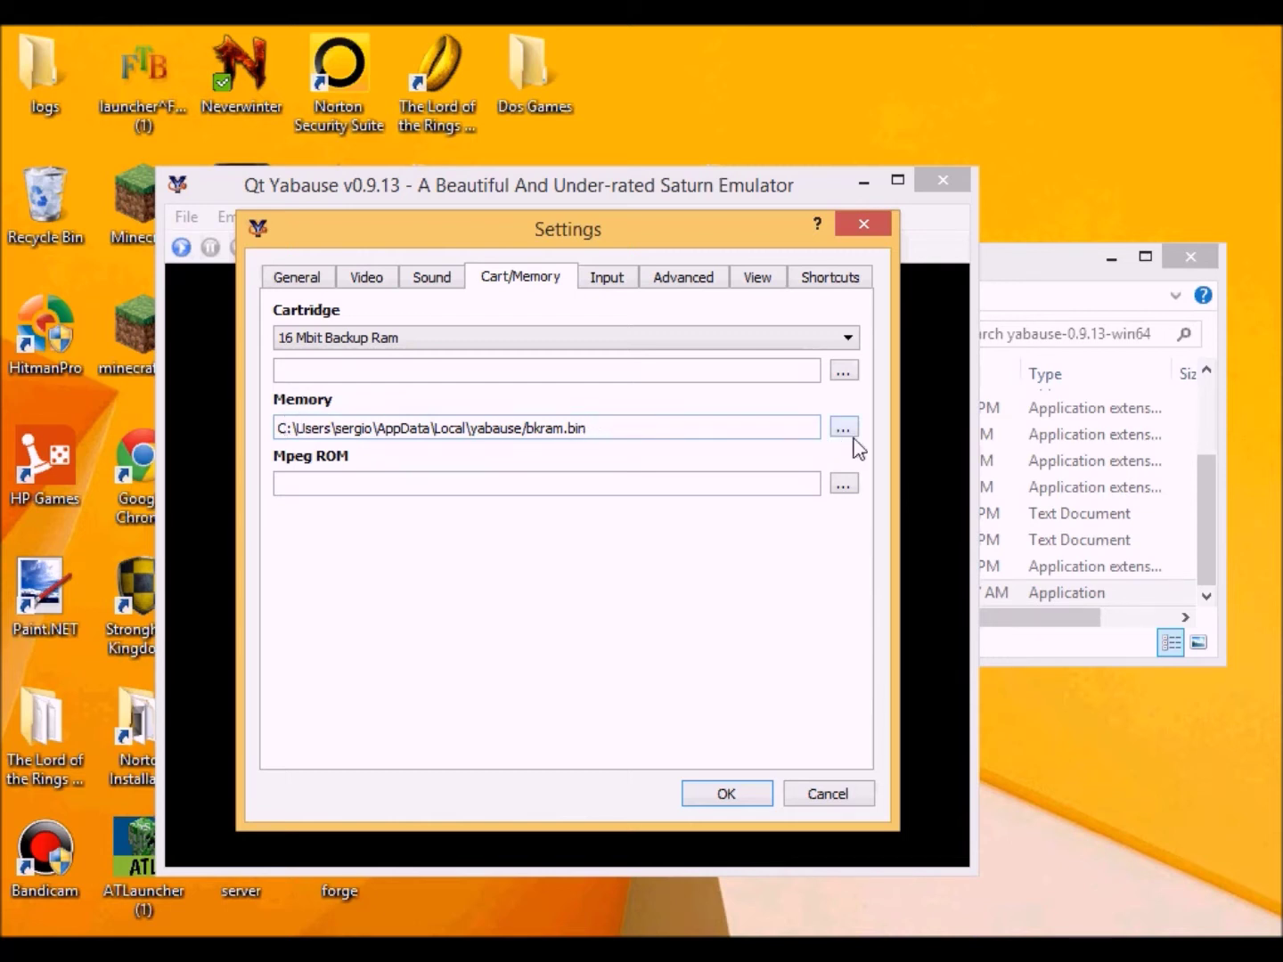
View the button configuration of the first pad on Port 1 in the input settings.
click(609, 276)
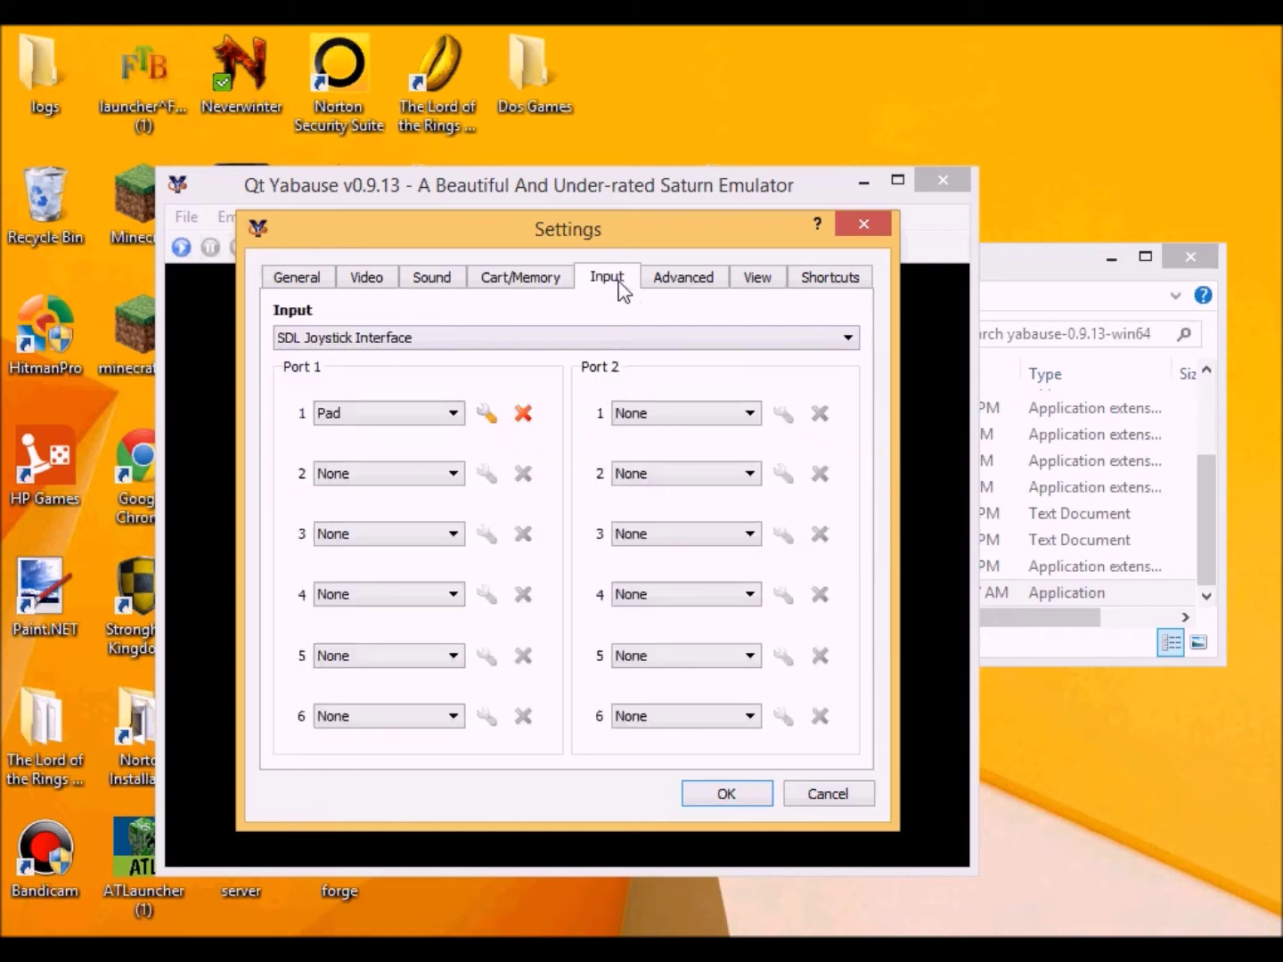
click(488, 414)
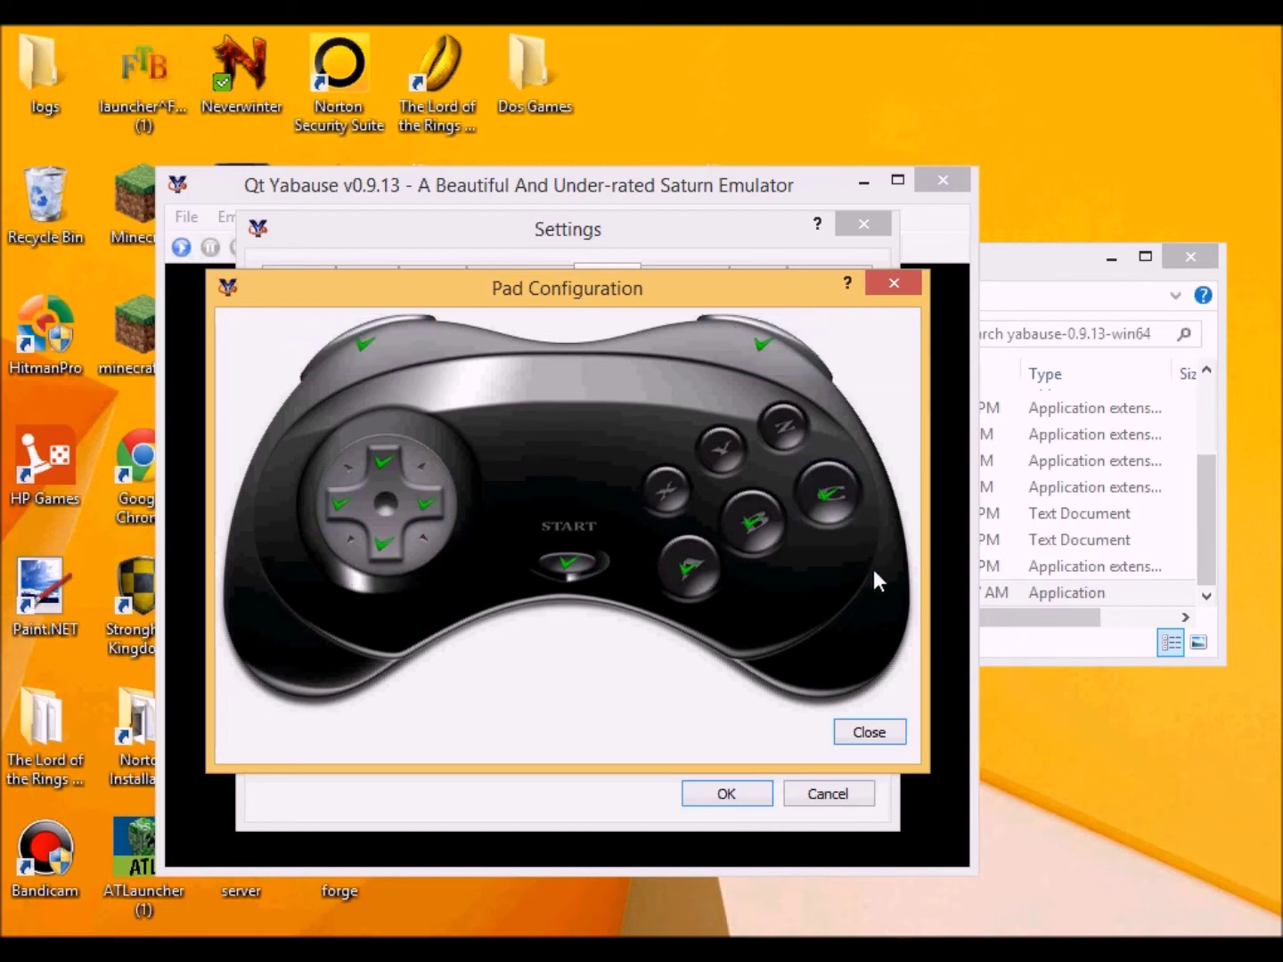
click(869, 733)
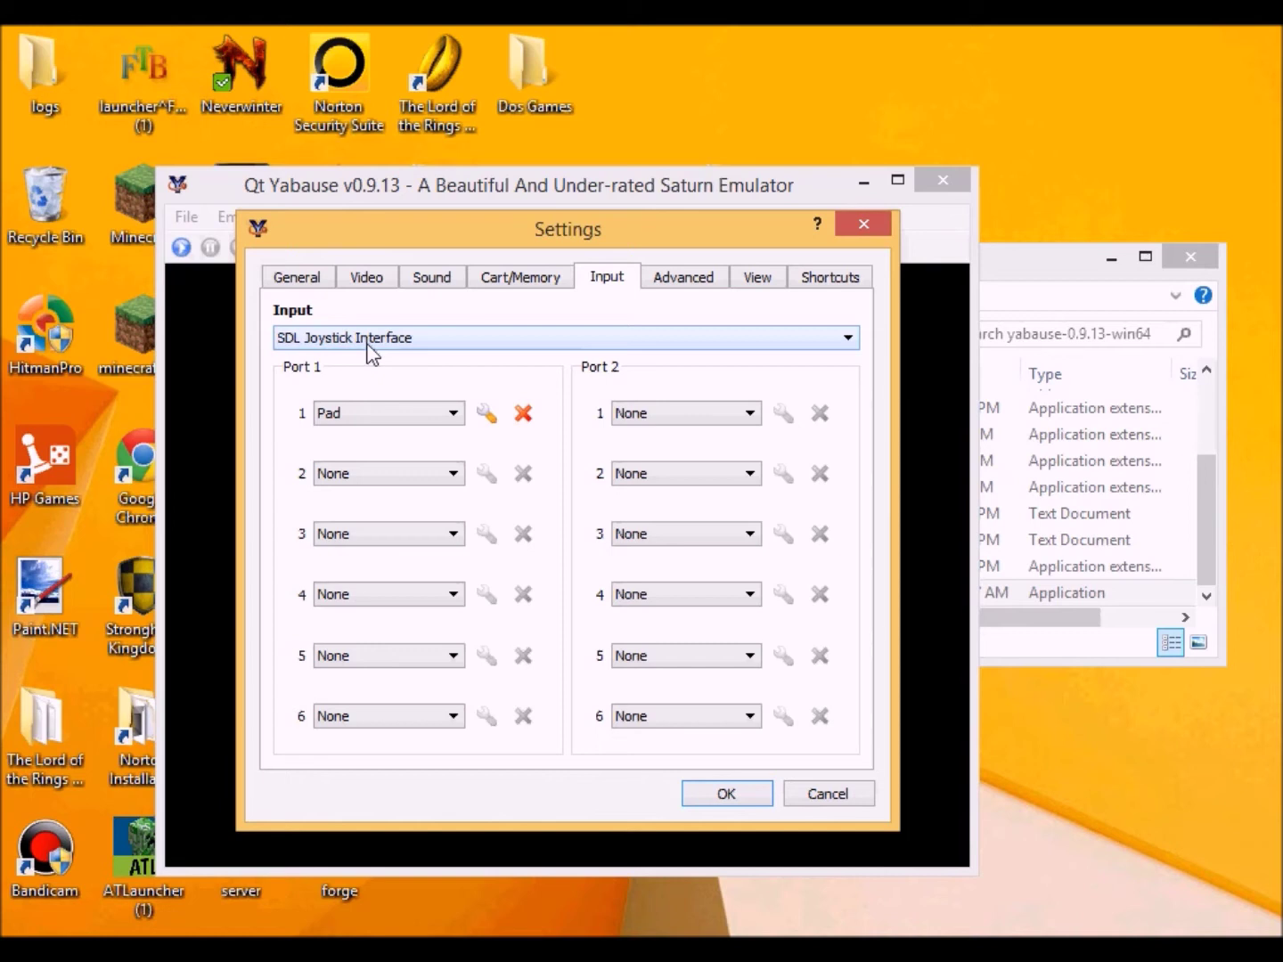
Review the advanced and view settings and look through the list of keyboard shortcuts down to Emu-Compatibility.
click(660, 282)
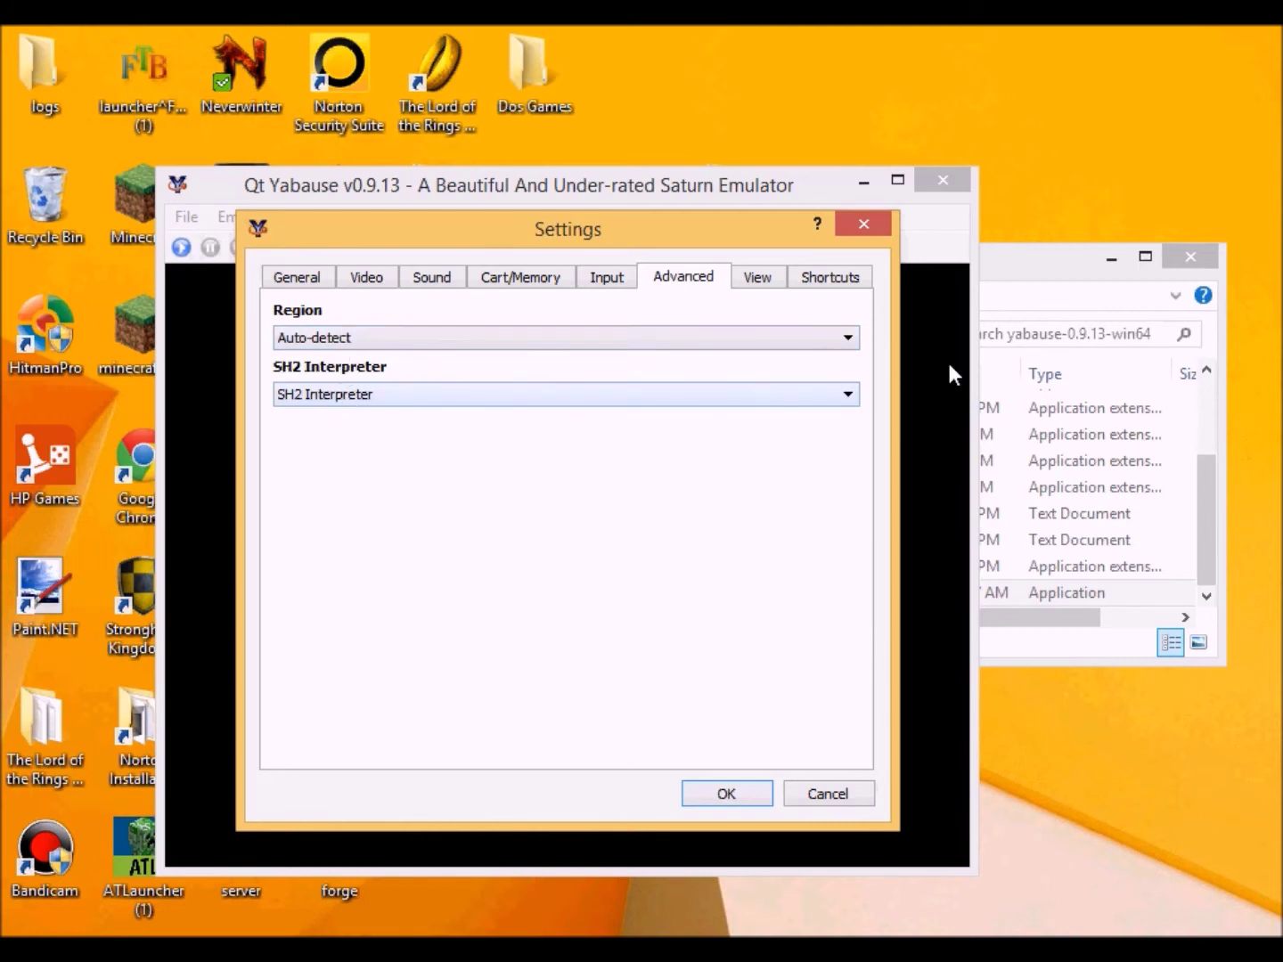
click(754, 282)
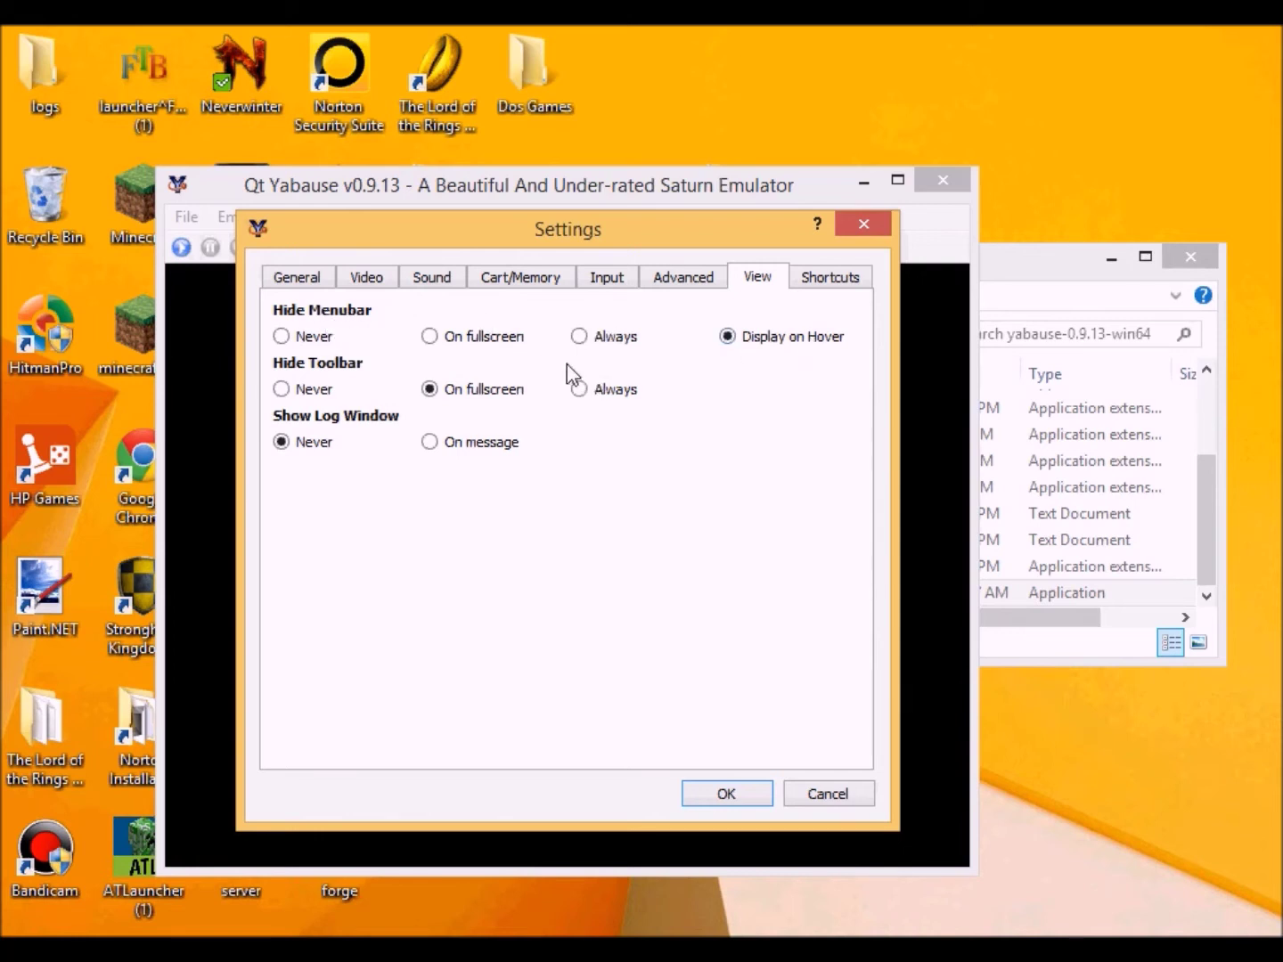
click(838, 280)
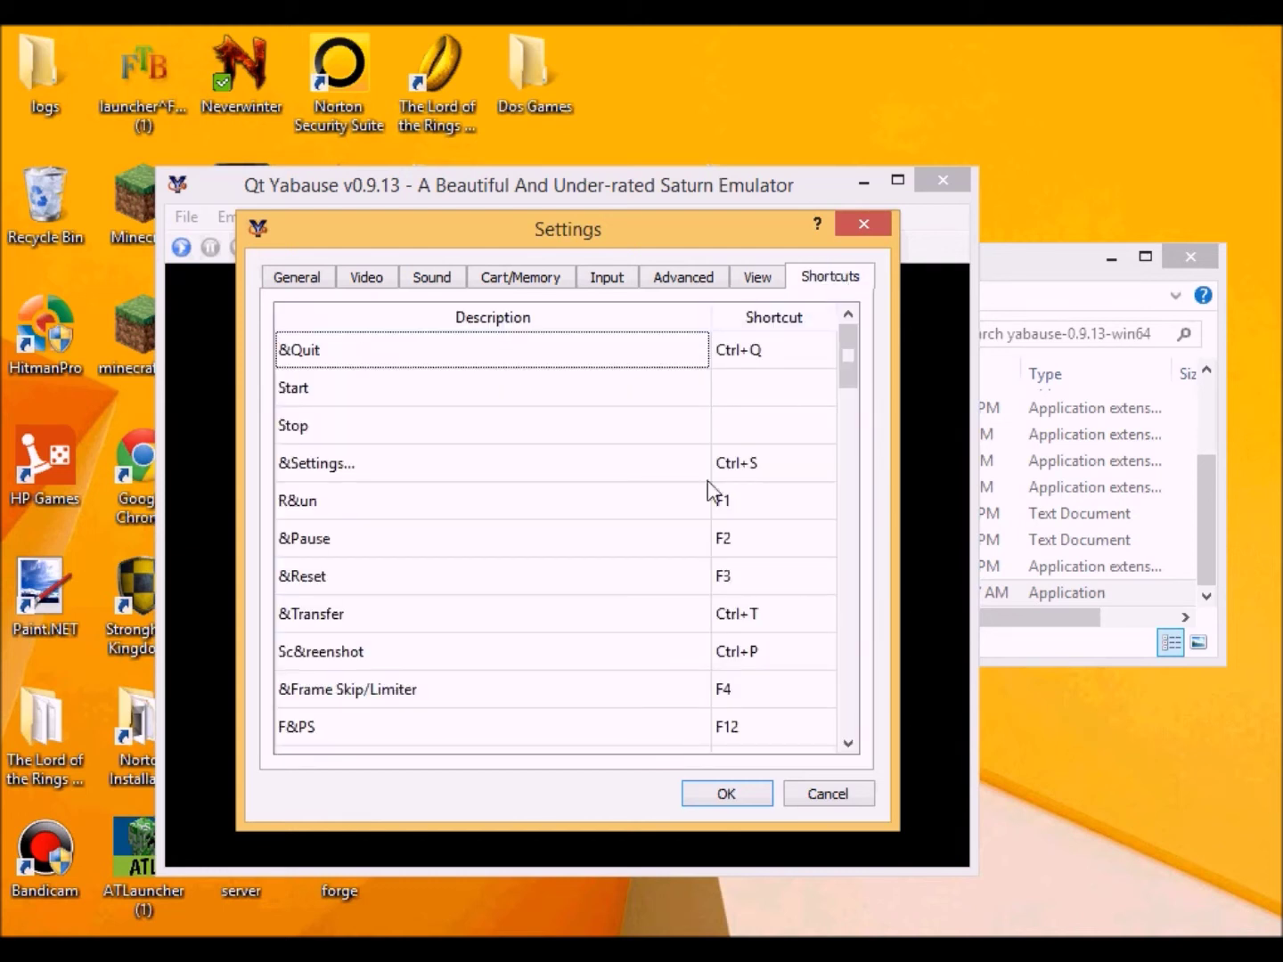
scroll(681, 575, down, 5)
scroll(678, 582, down, 3)
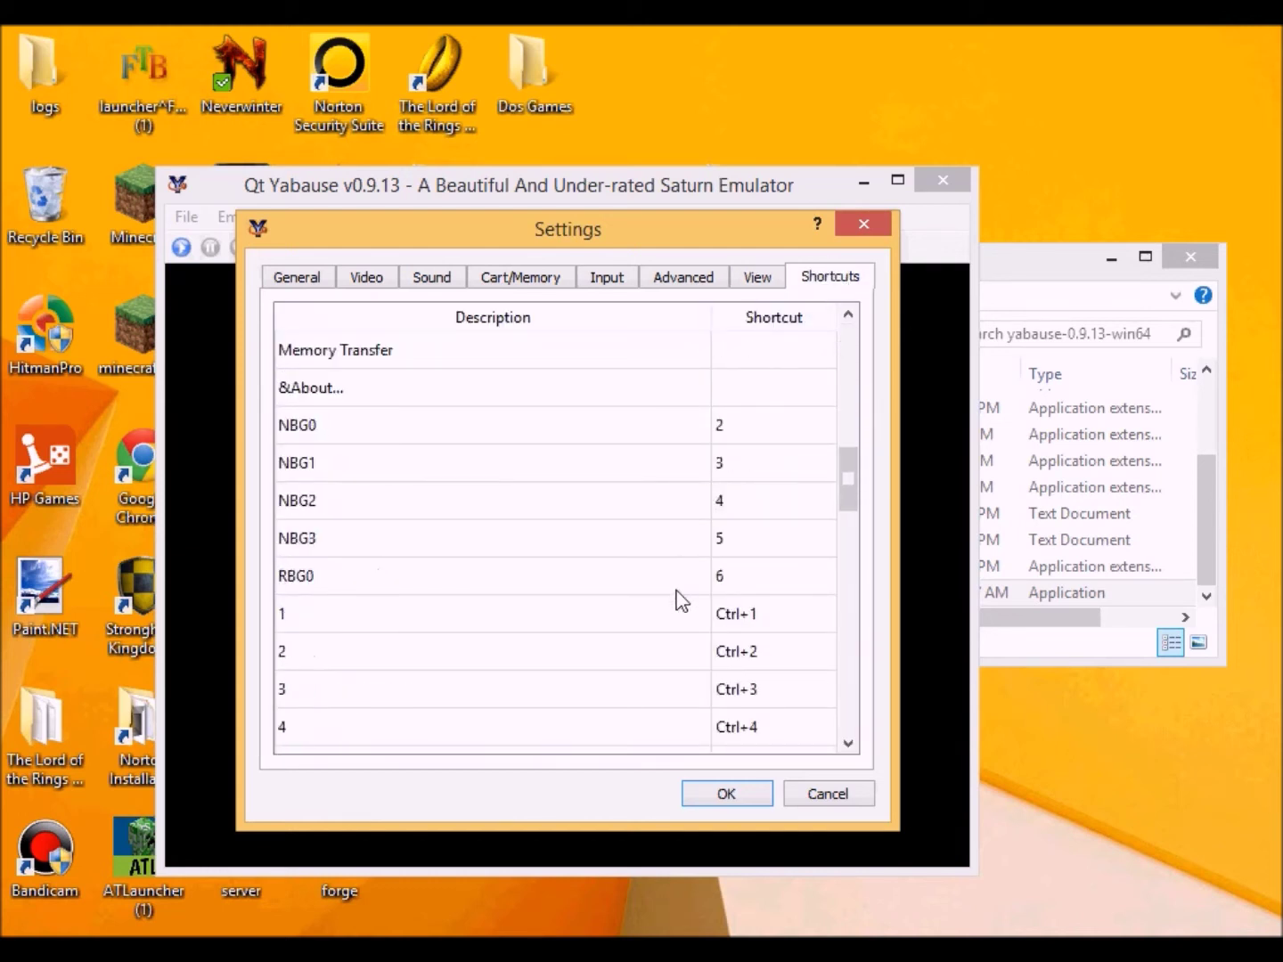
scroll(678, 599, down, 6)
scroll(682, 615, down, 3)
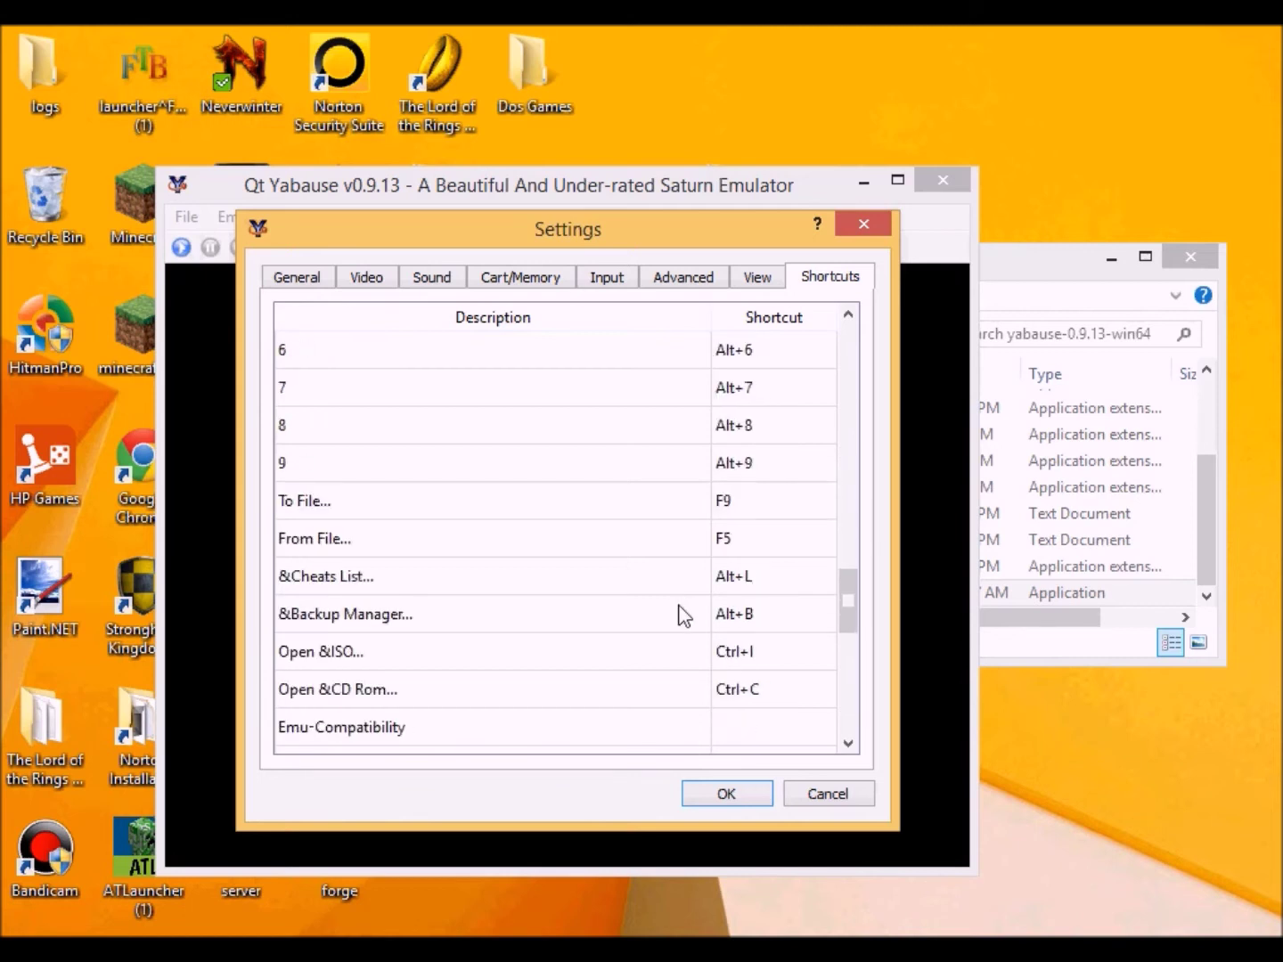
scroll(685, 616, up, 7)
scroll(682, 615, up, 5)
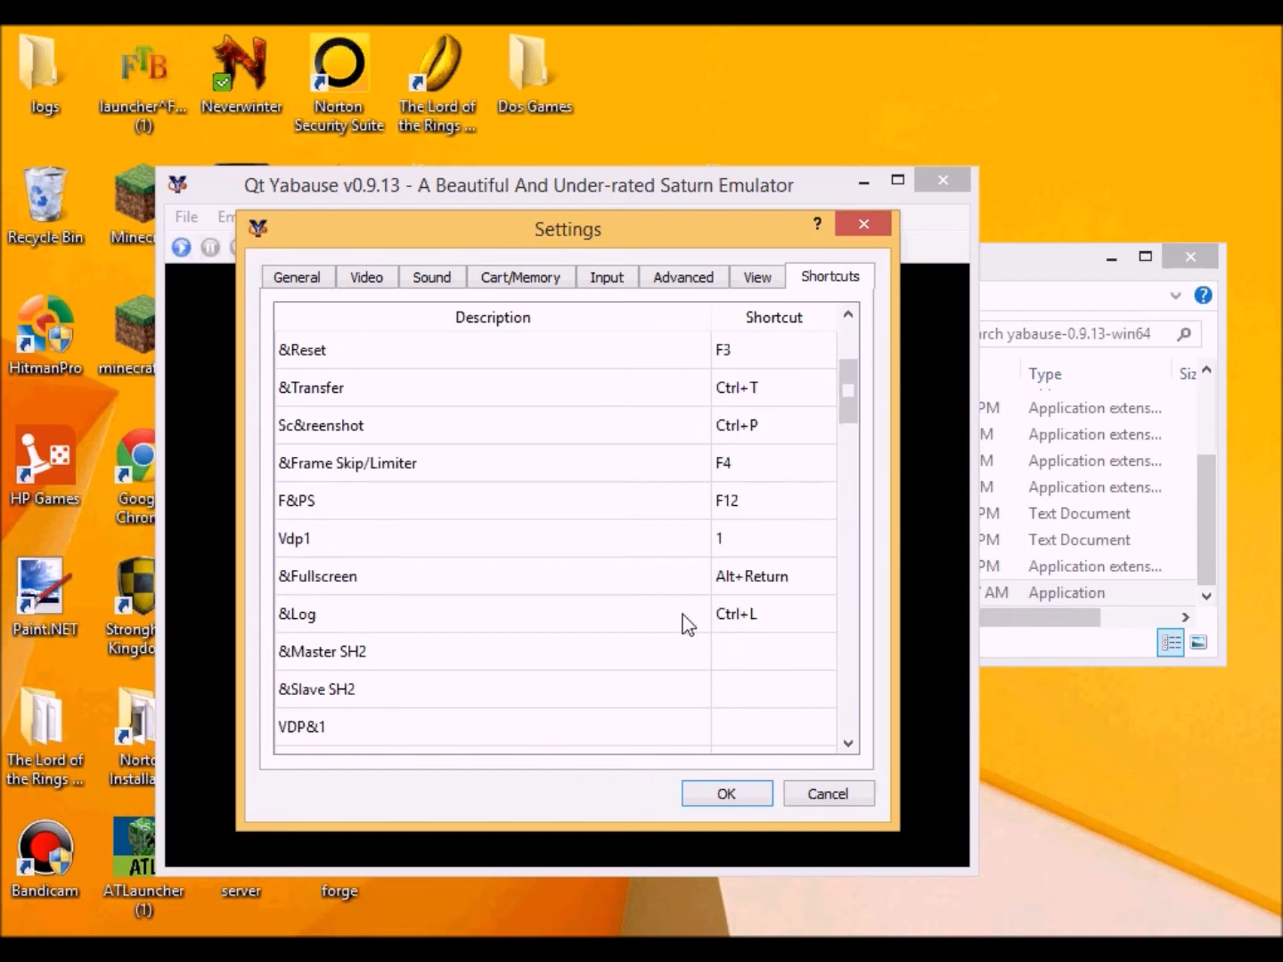
scroll(687, 624, up, 1)
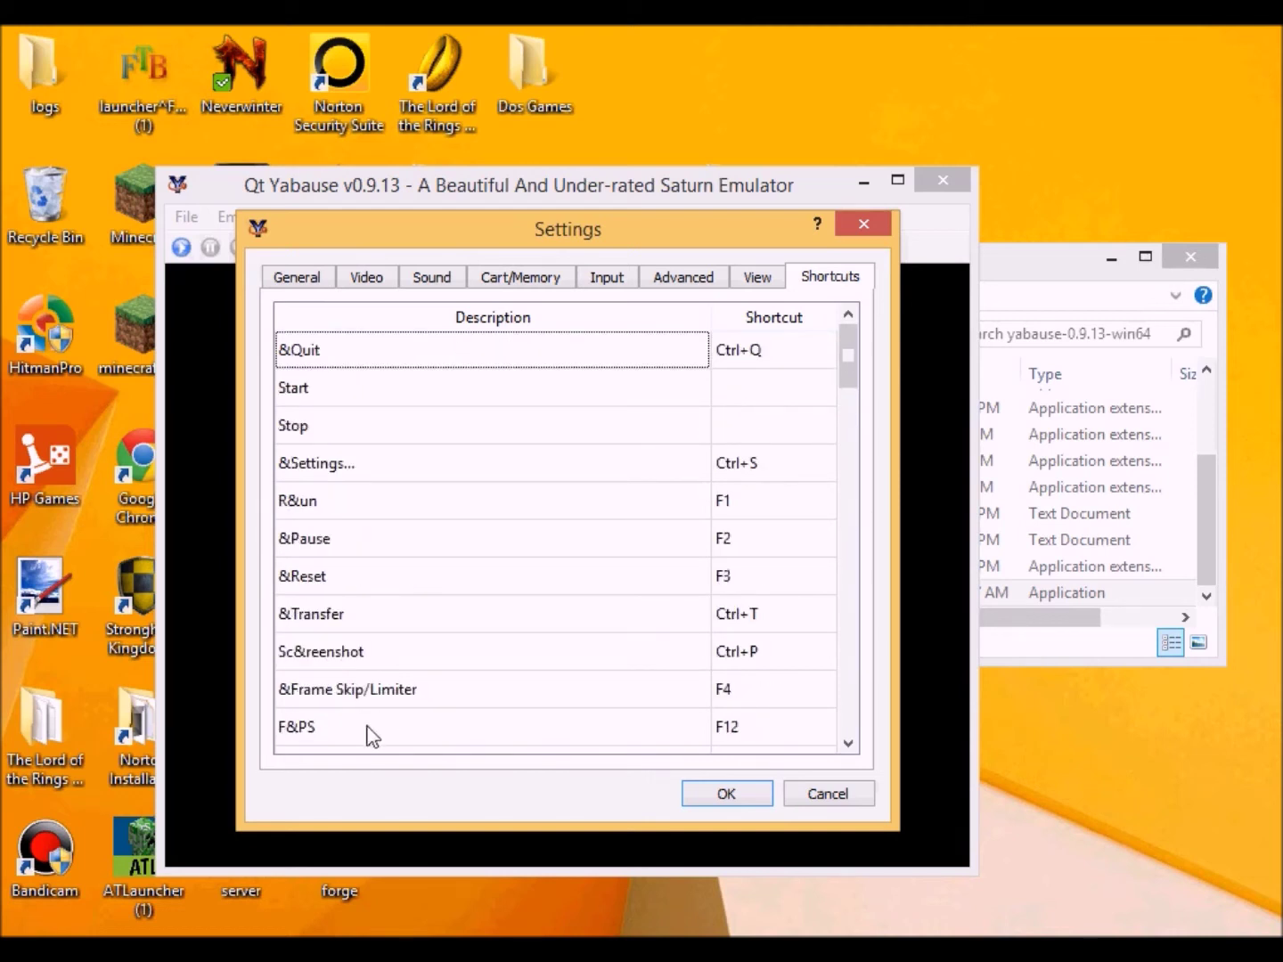
click(366, 654)
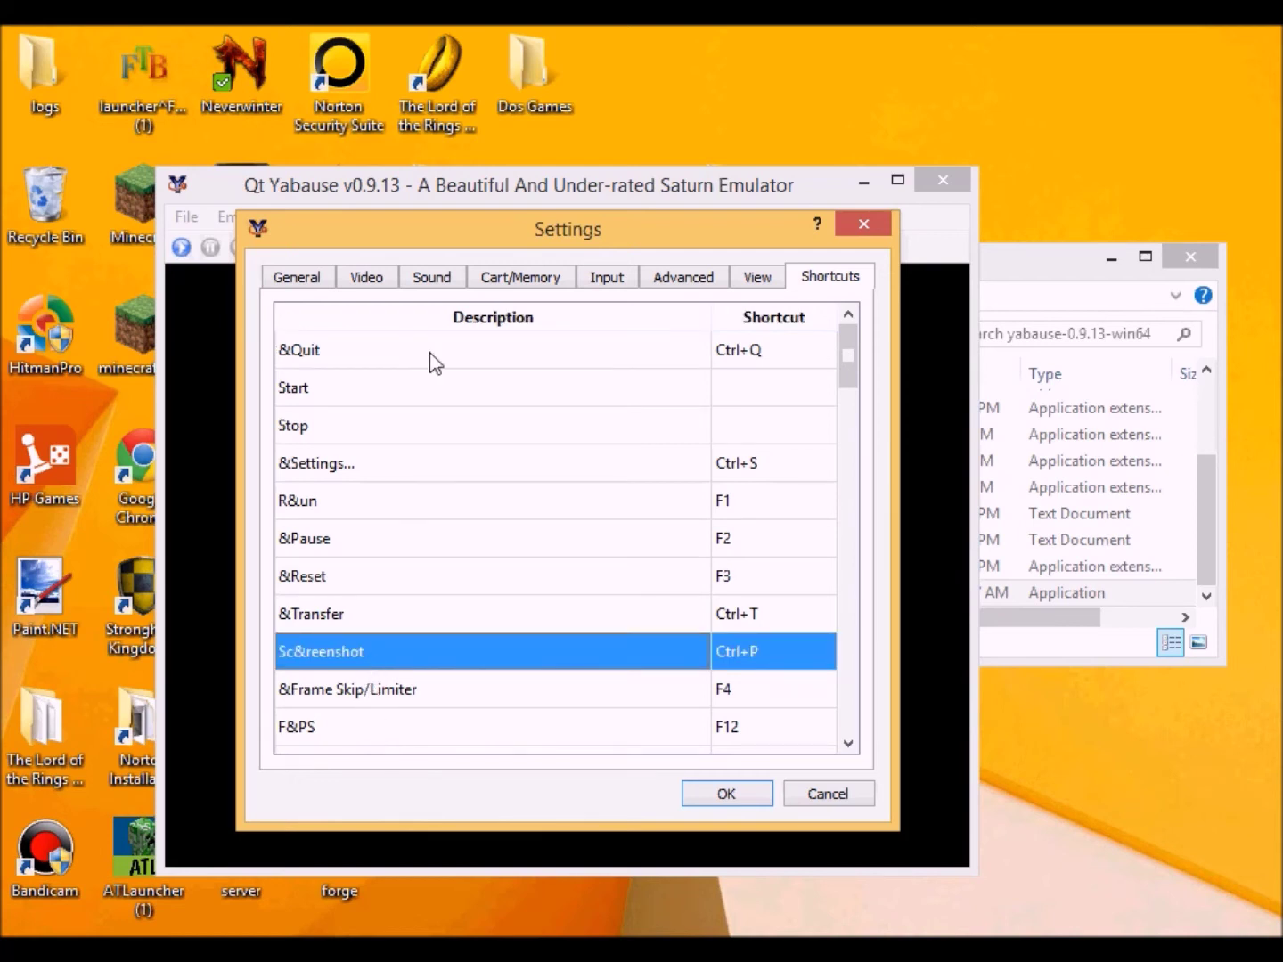
Return to the general settings and accept the emulator configuration.
click(324, 276)
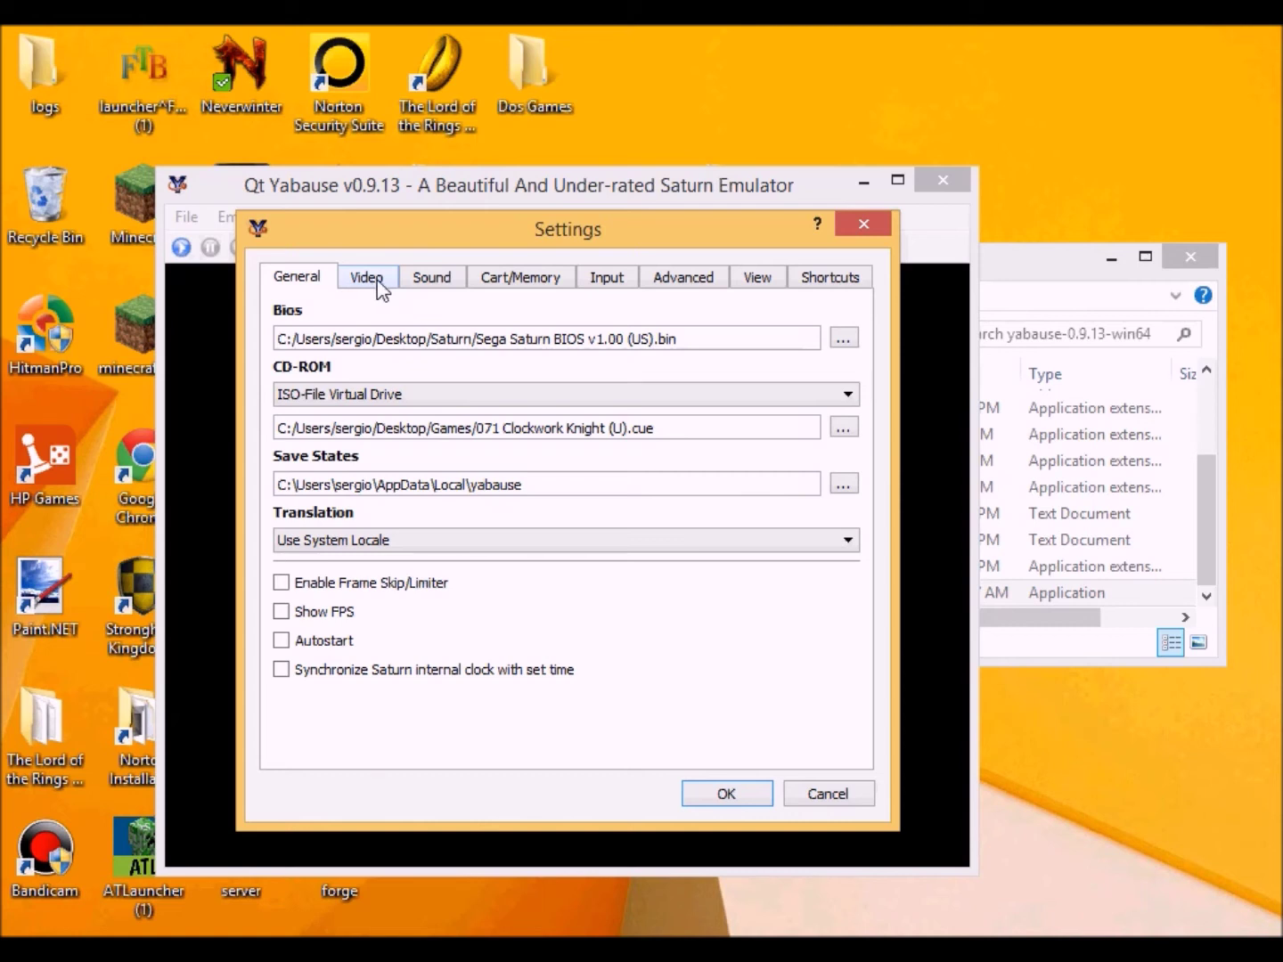
click(745, 797)
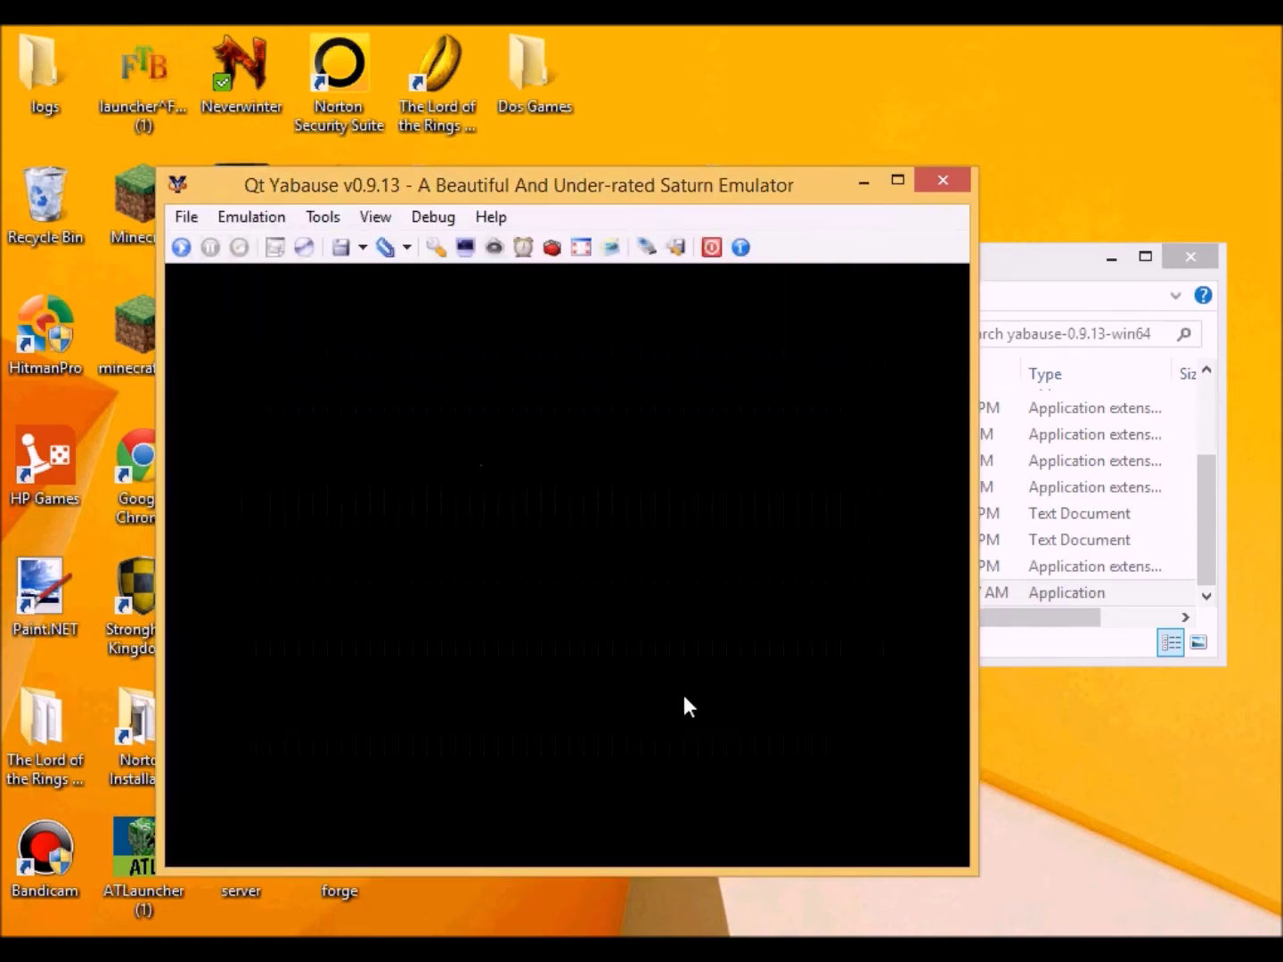
Open the CDDA_00 CUE disc image from the Games folder in the emulator.
click(188, 218)
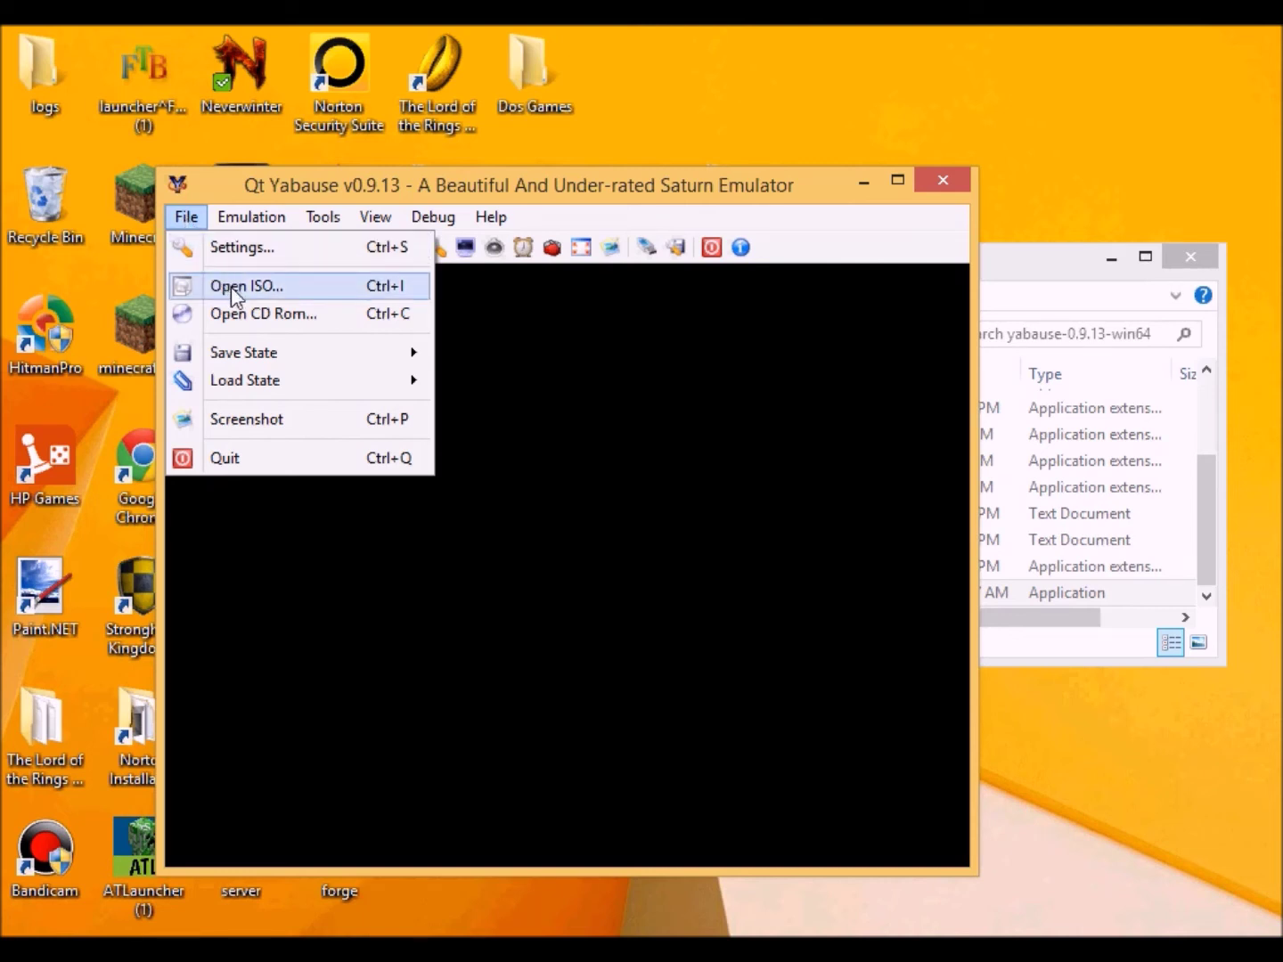
mouse_move(286, 221)
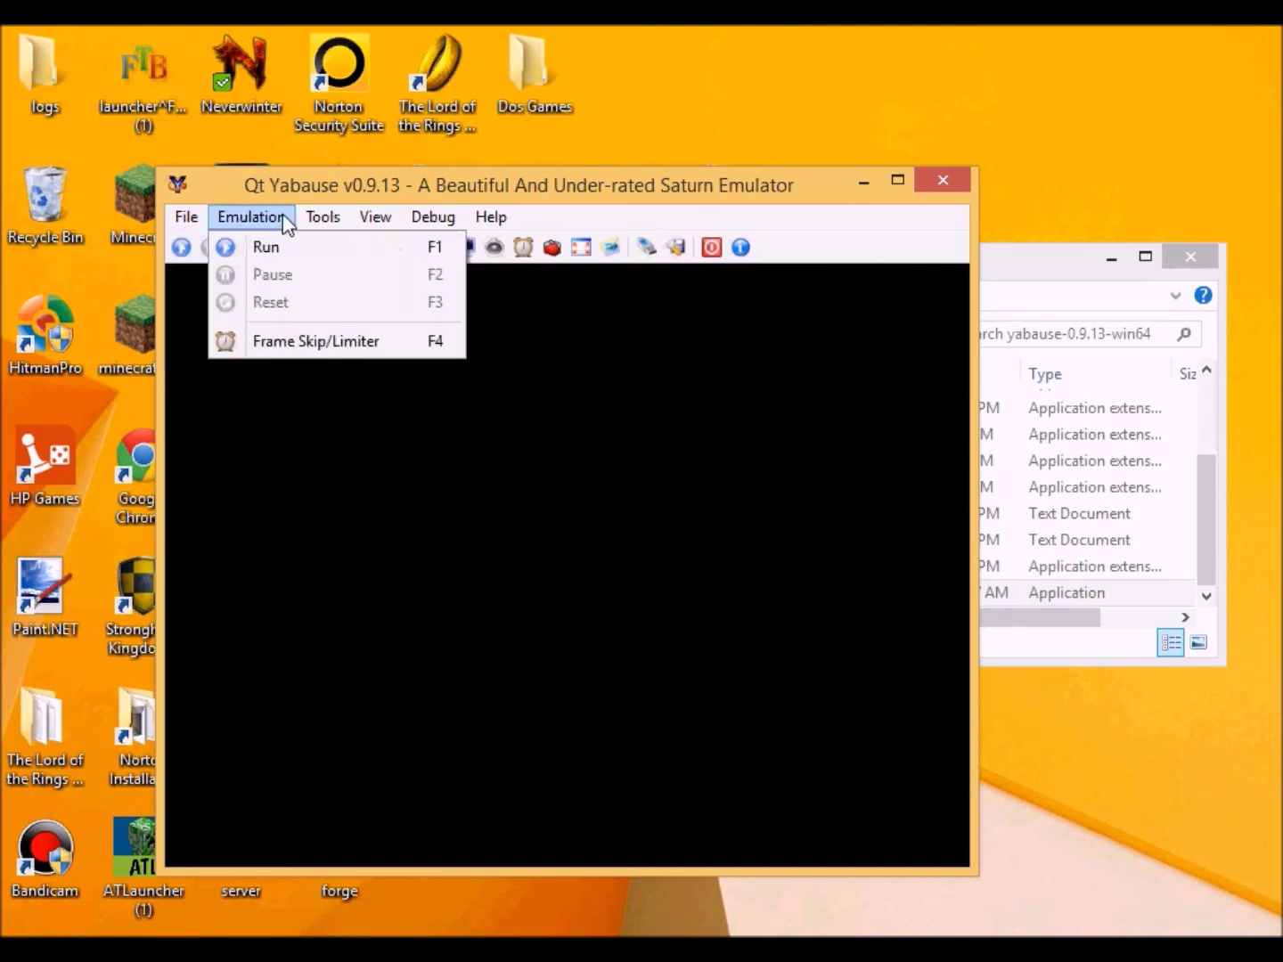
mouse_move(187, 219)
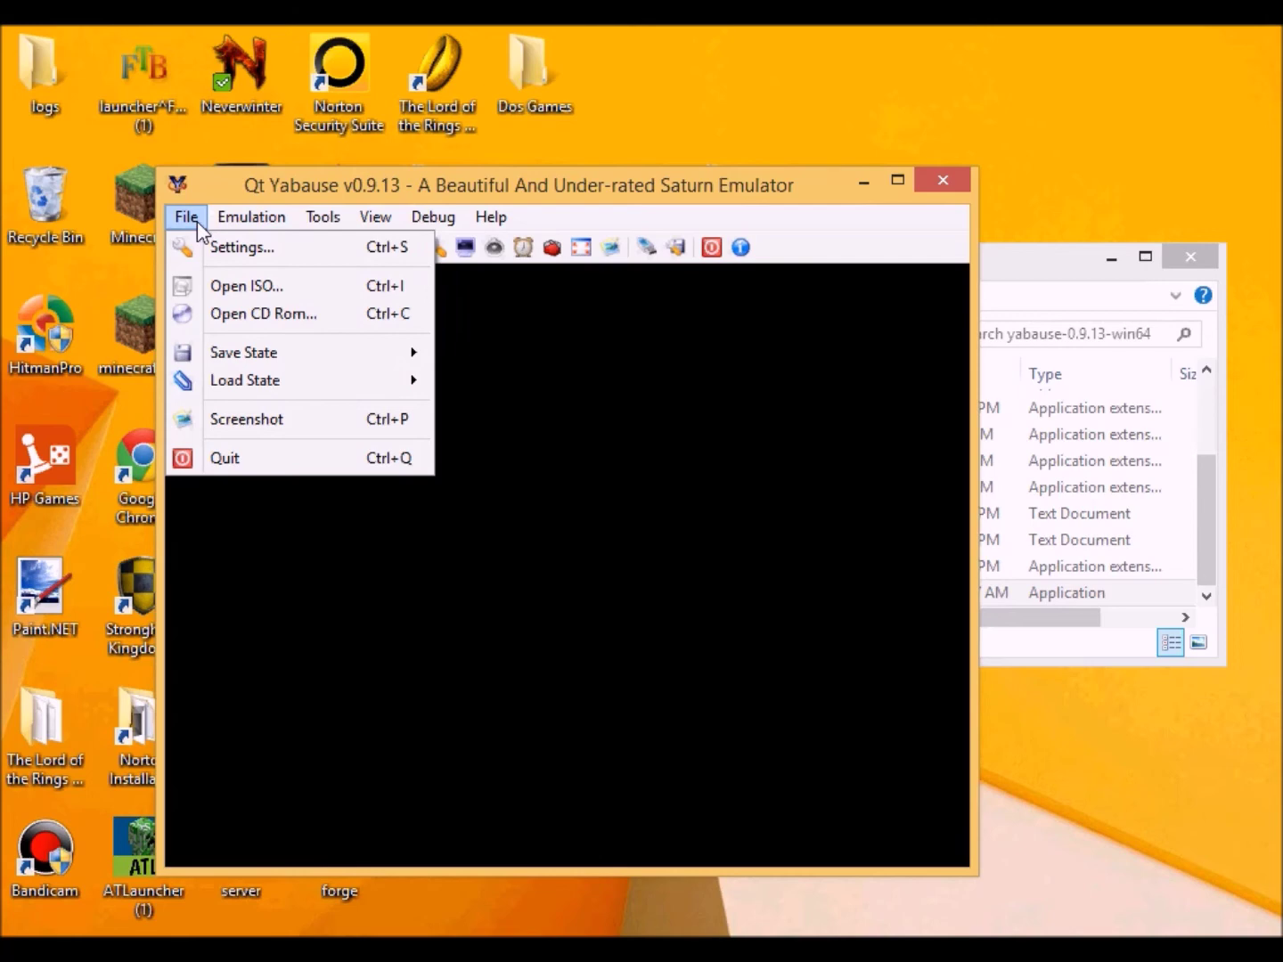
click(235, 285)
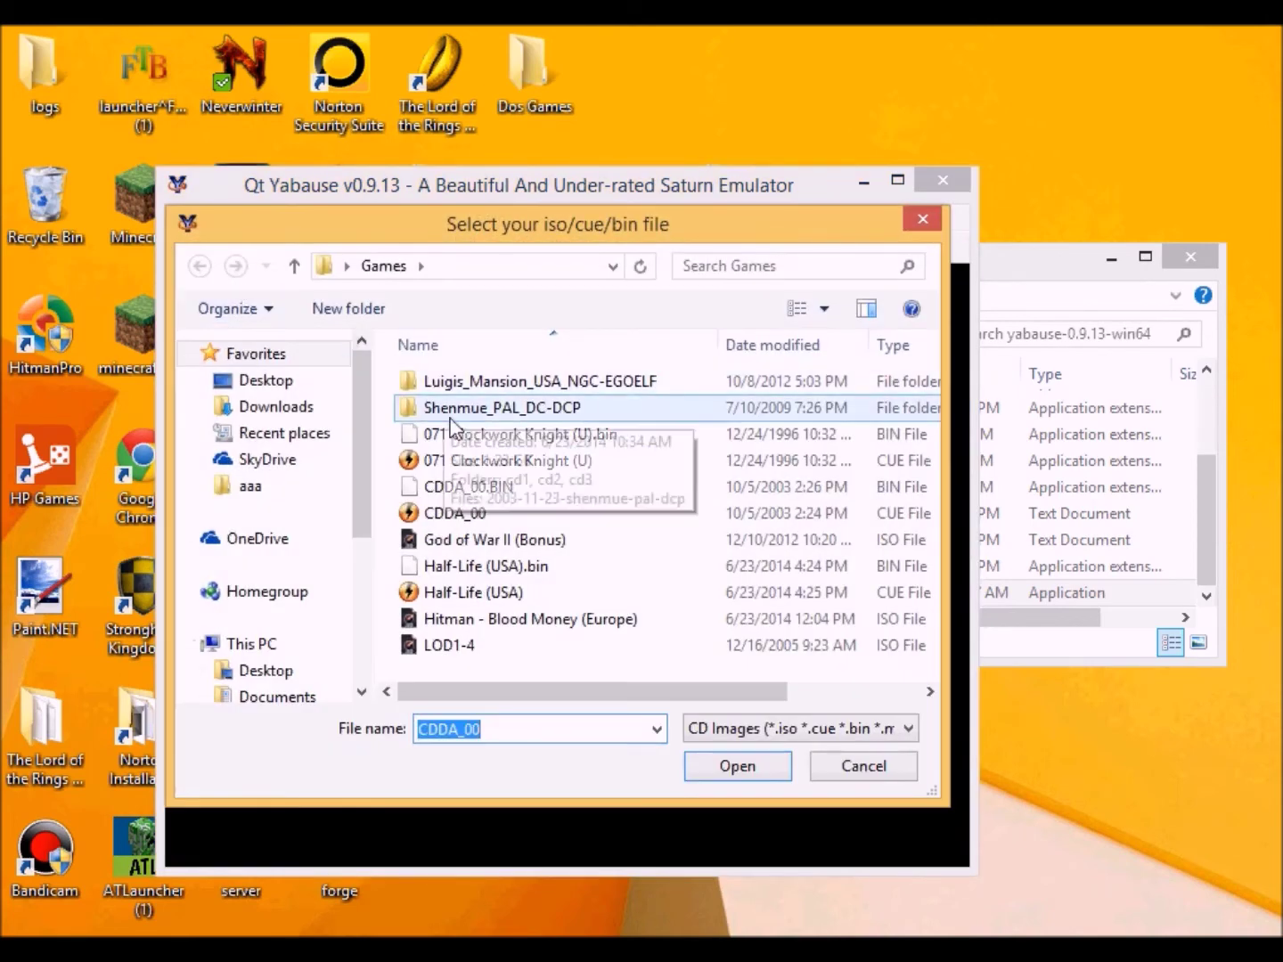
click(473, 519)
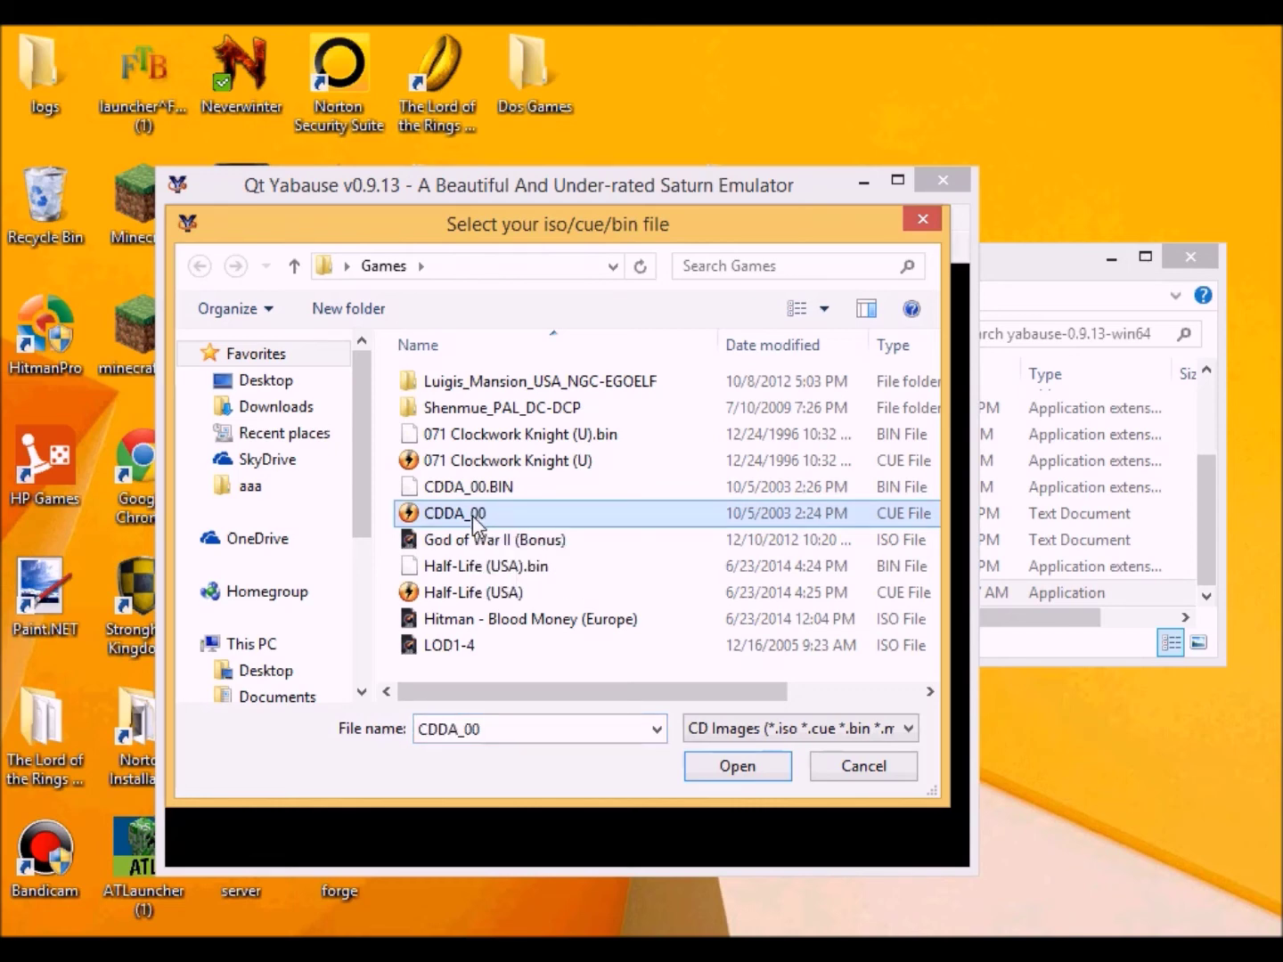
double_click(473, 519)
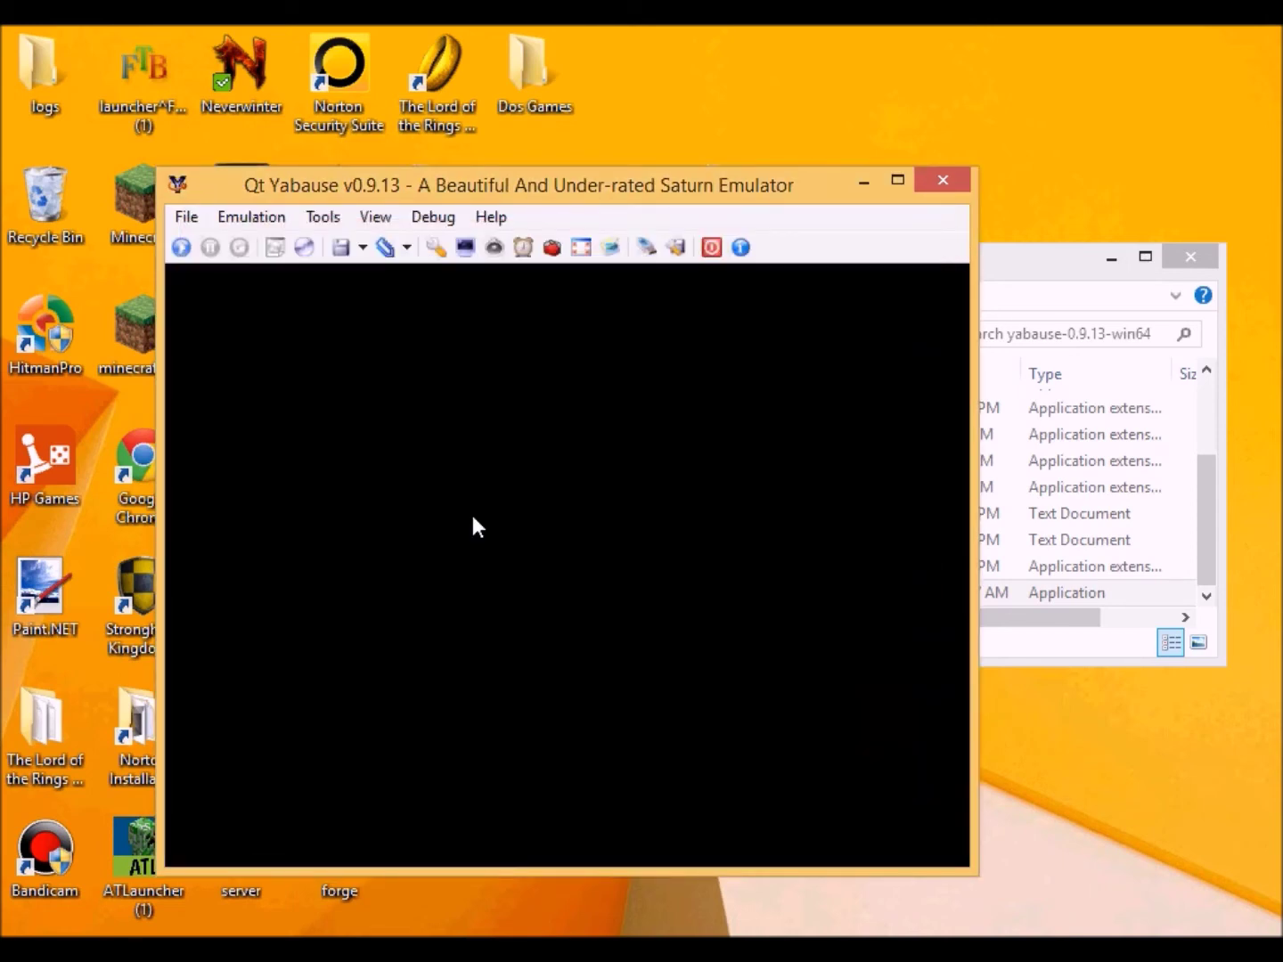